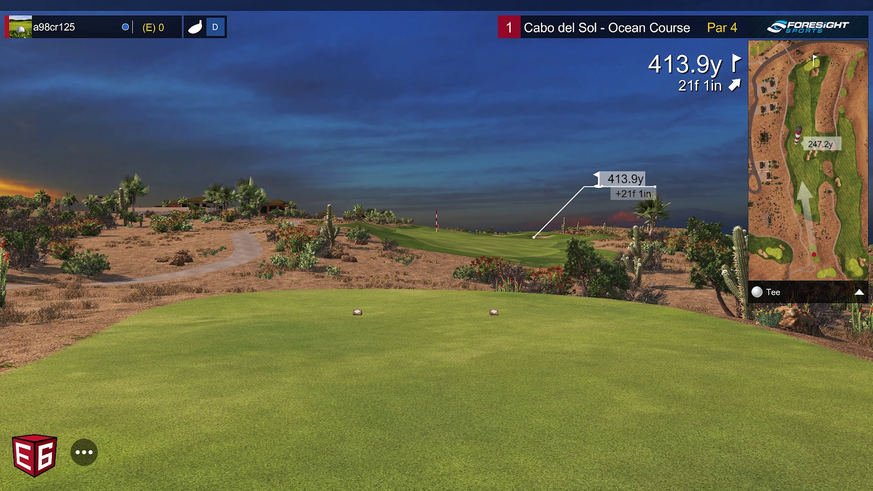
Step: Quit E6 Connect from the pause menu by confirming Yes on the Exit E6 Connect prompt
click(84, 452)
key(Escape)
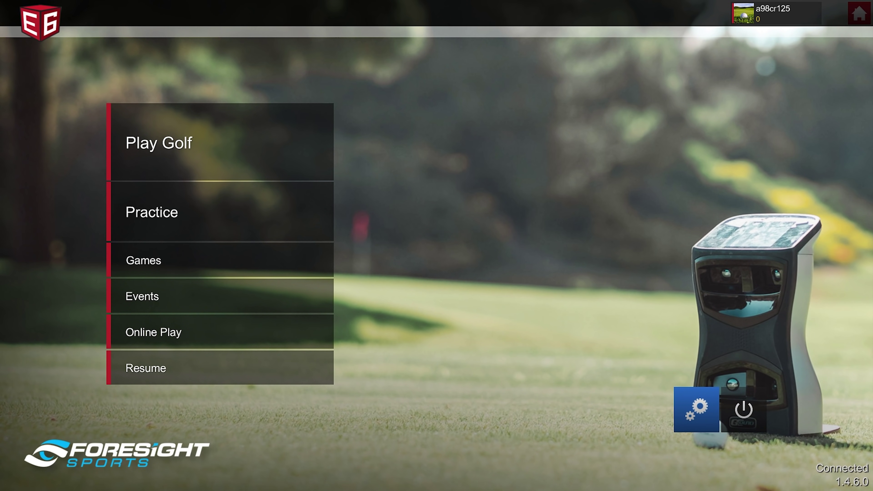
key(Escape)
key(Return)
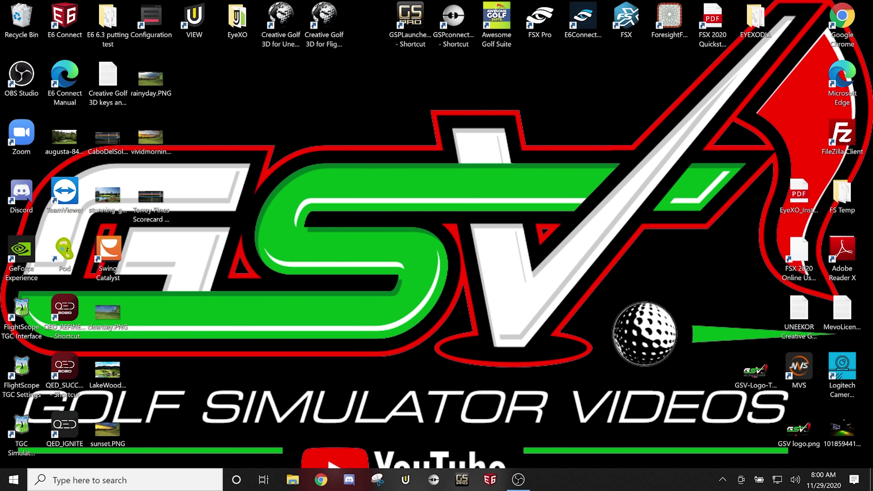
Step: Launch NVIDIA Control Panel from the desktop right-click menu
right_click(312, 174)
key(Escape)
right_click(312, 174)
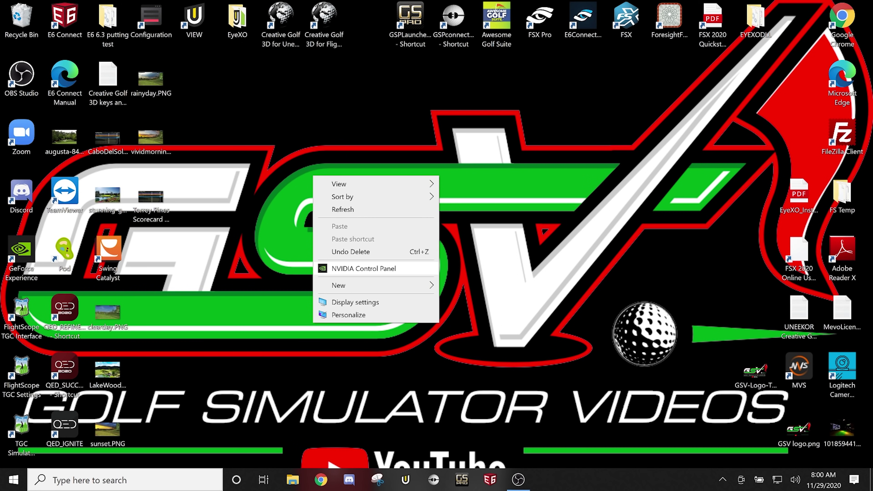
click(373, 270)
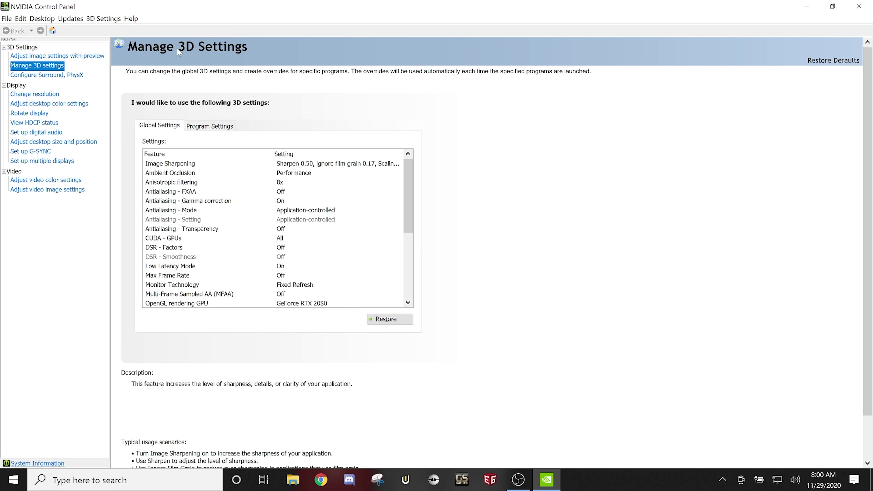
click(38, 57)
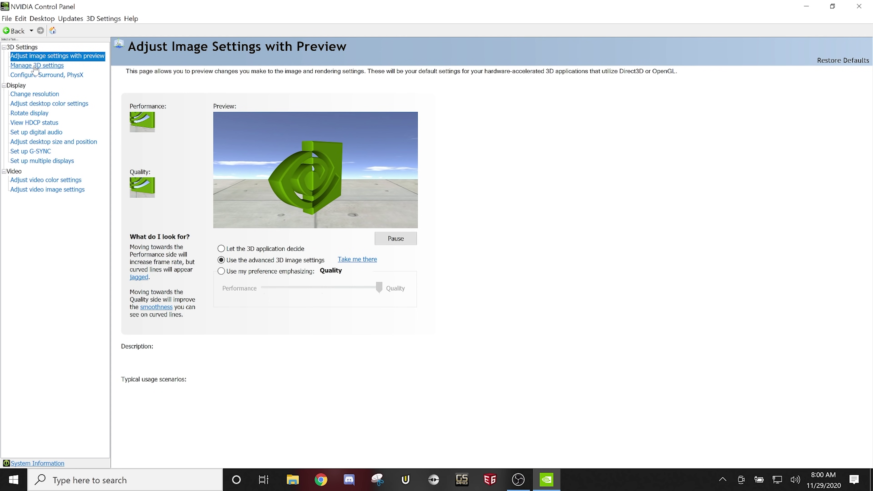
click(37, 96)
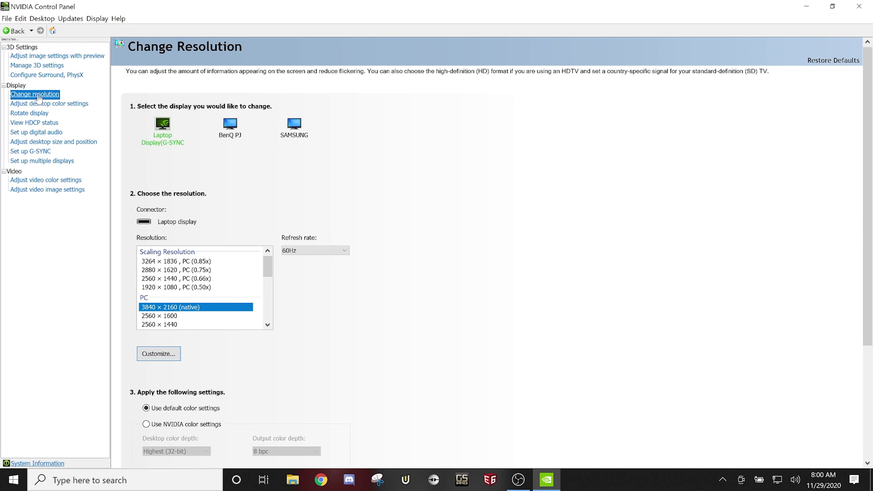
click(174, 142)
click(228, 128)
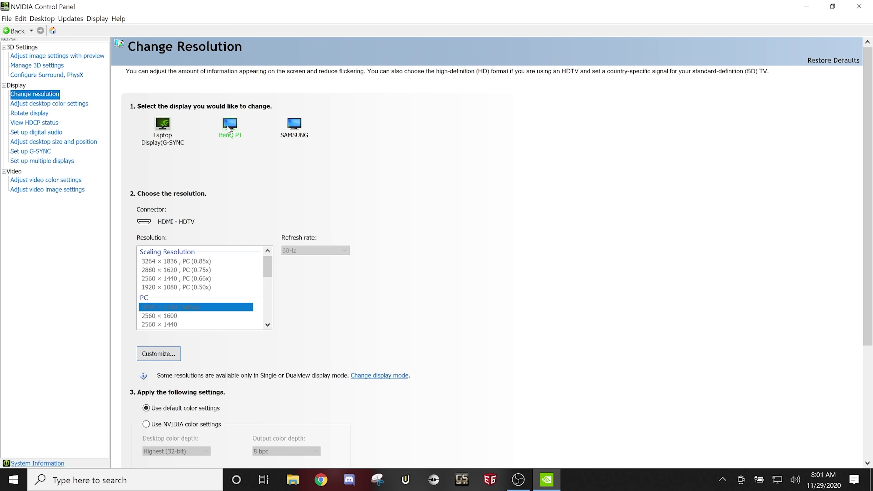
click(300, 134)
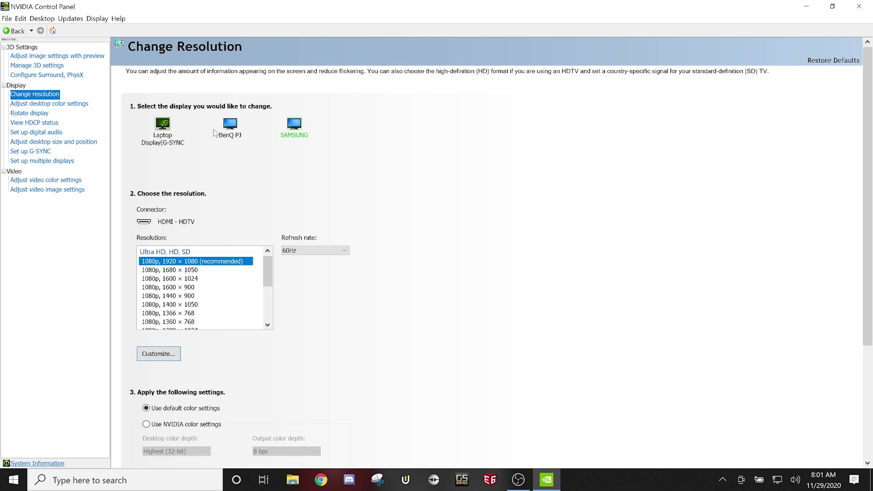
click(61, 104)
click(32, 113)
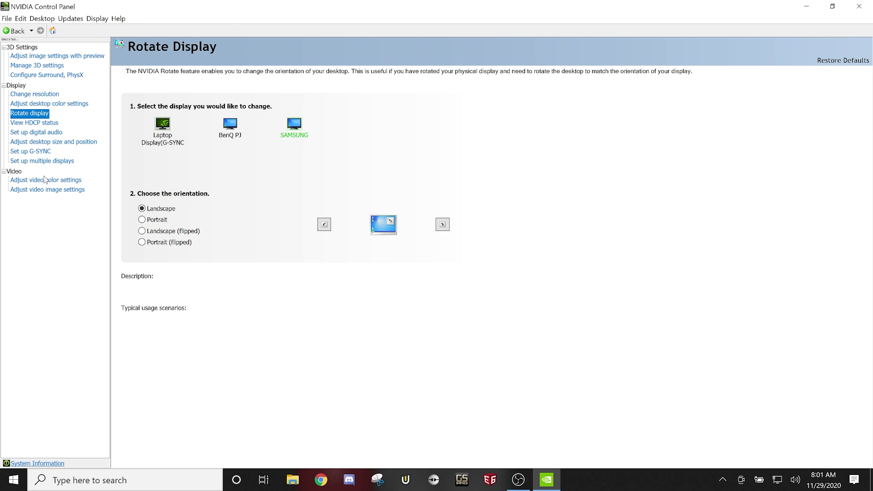
click(43, 161)
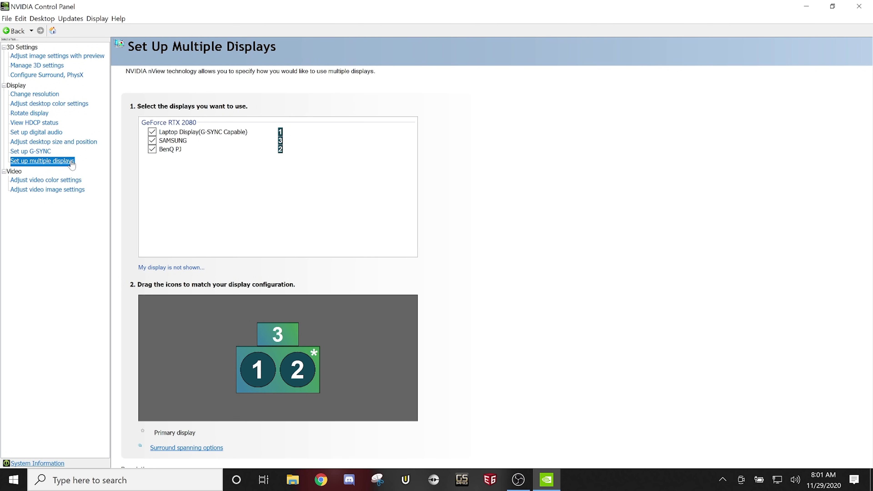
click(50, 67)
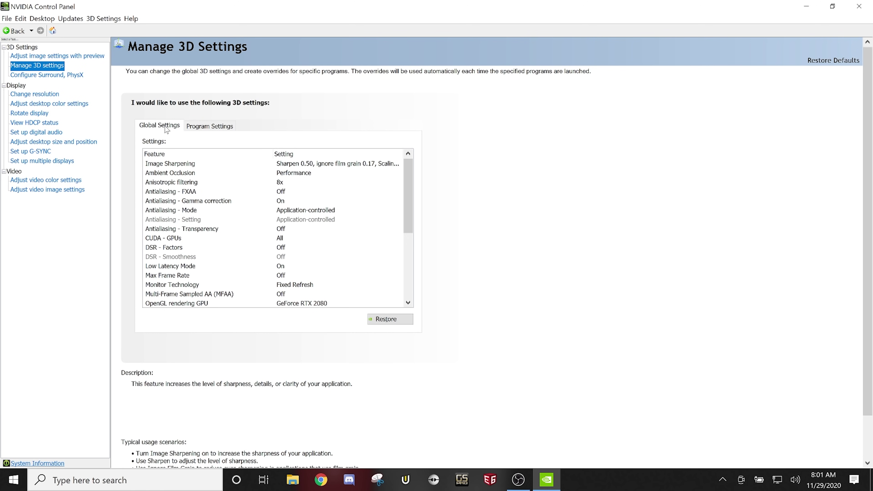
Step: On the Program Settings tab, check the program dropdown, then bring up the Add program dialog
click(220, 127)
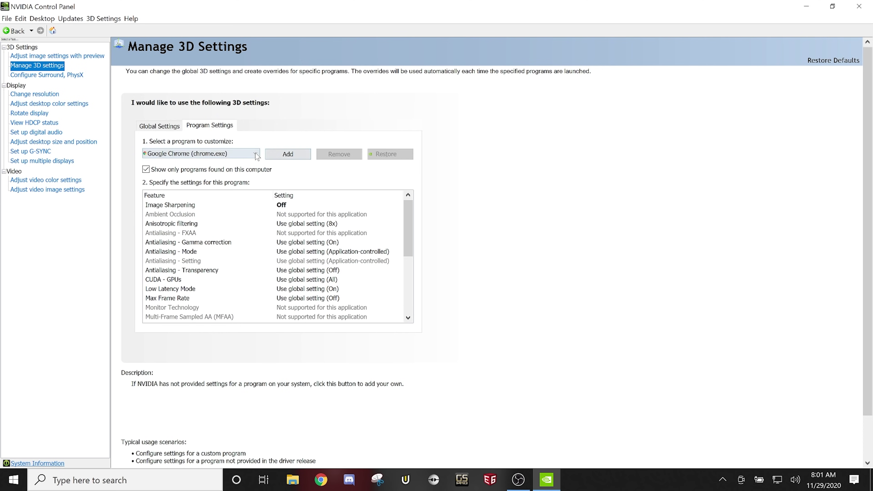
click(256, 154)
drag(544, 268, 582, 164)
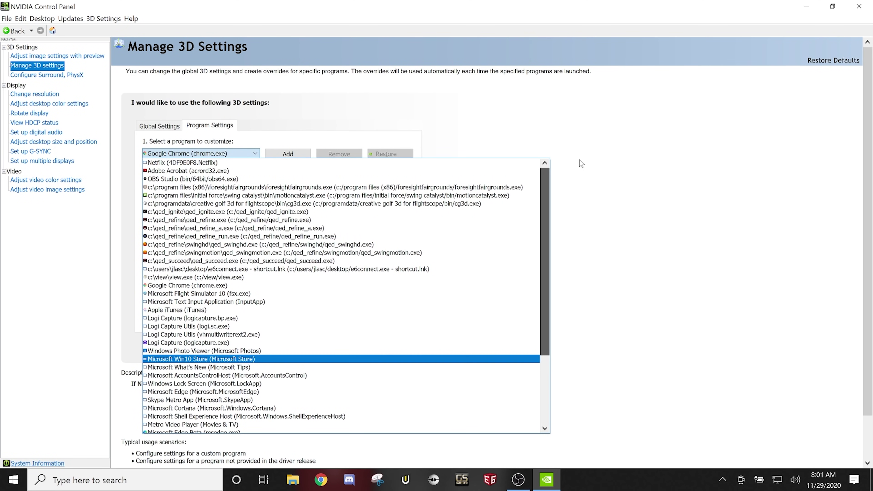
click(534, 127)
click(296, 158)
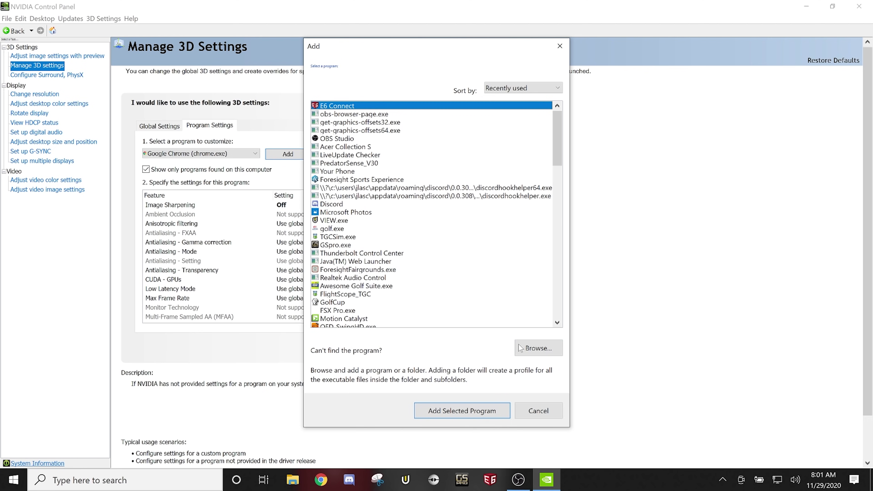
Step: Locate E6Connect.exe in C:\Program Files\E6 Golf\E6 Connect, then add E6 Connect from the recent-programs list
click(534, 348)
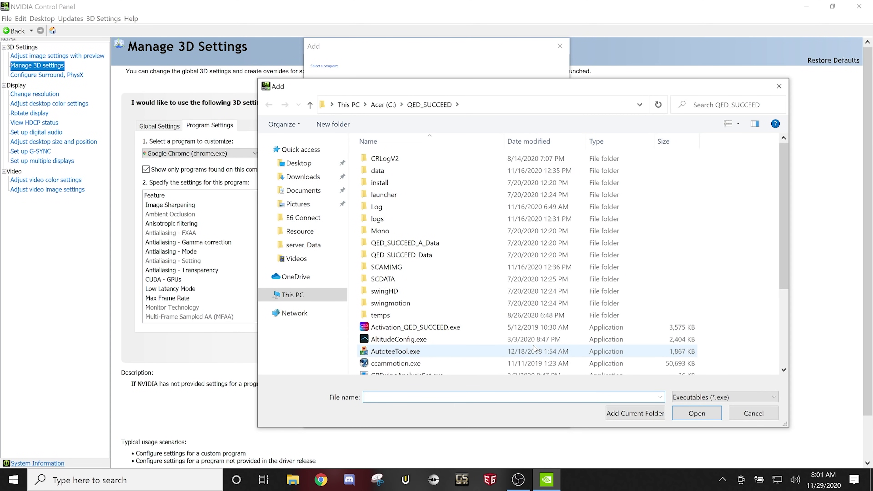
click(300, 292)
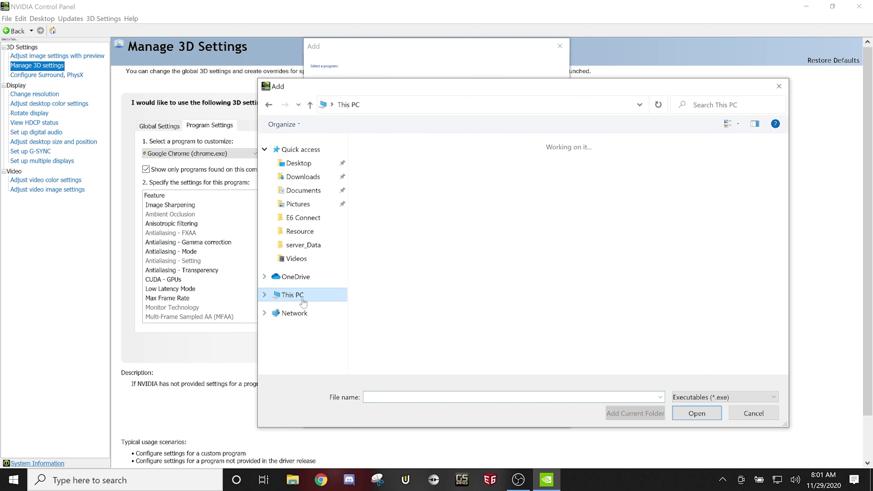
double_click(404, 273)
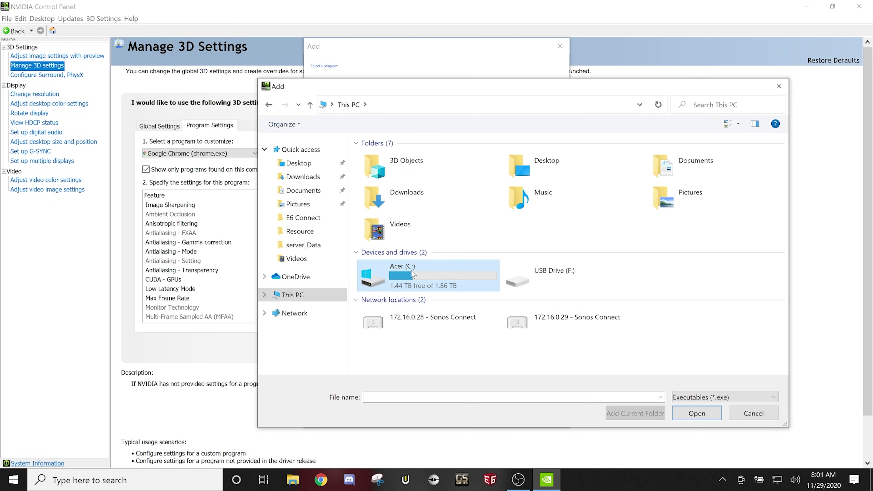
double_click(404, 256)
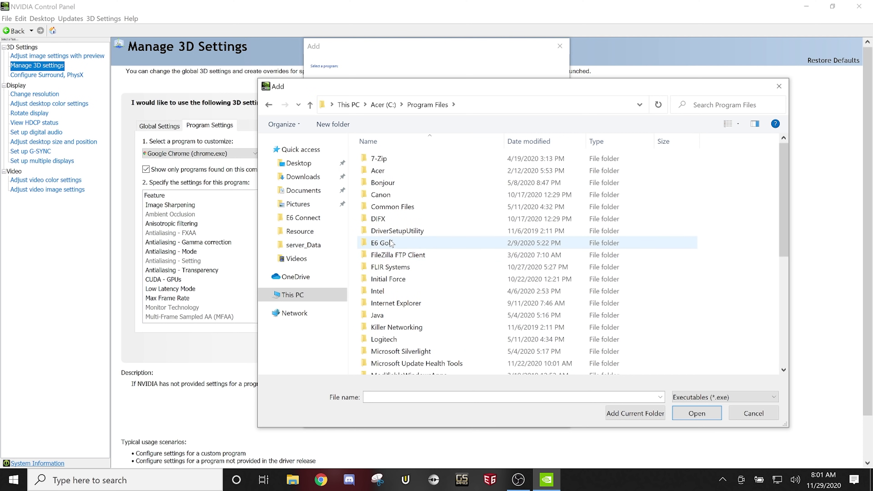
double_click(384, 243)
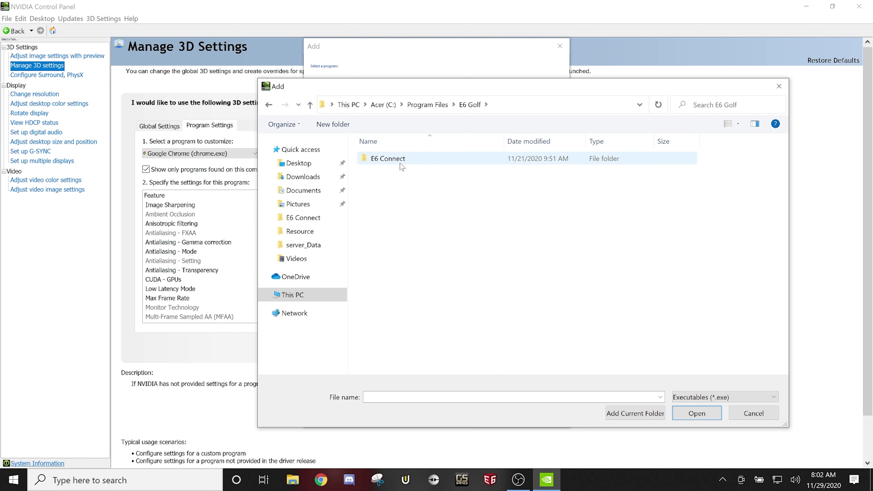
double_click(394, 160)
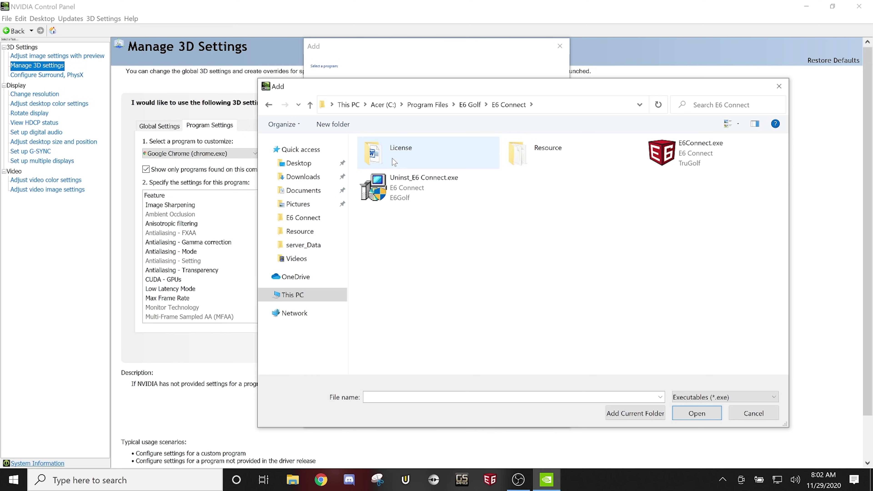
click(688, 158)
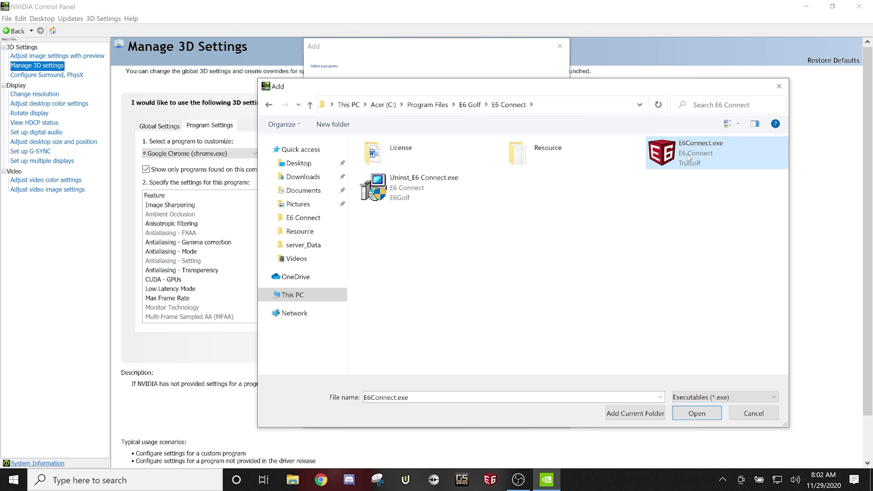
click(753, 416)
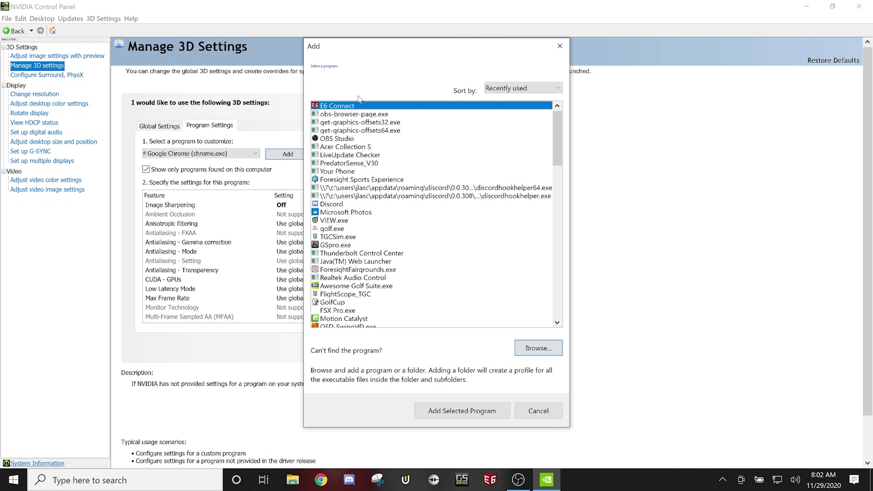
click(461, 411)
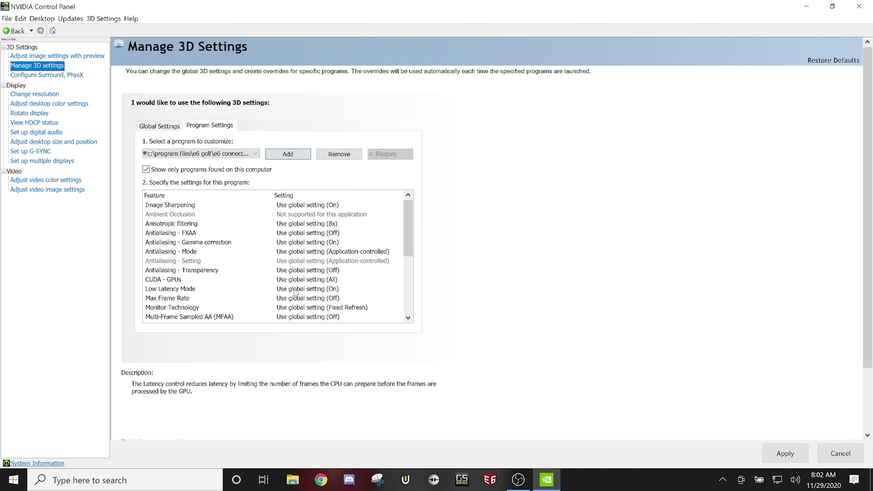
click(257, 154)
click(258, 154)
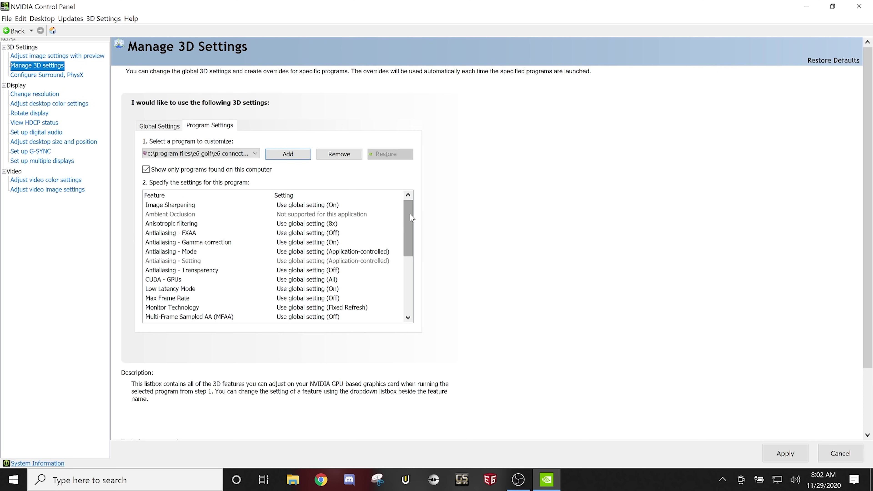
click(314, 279)
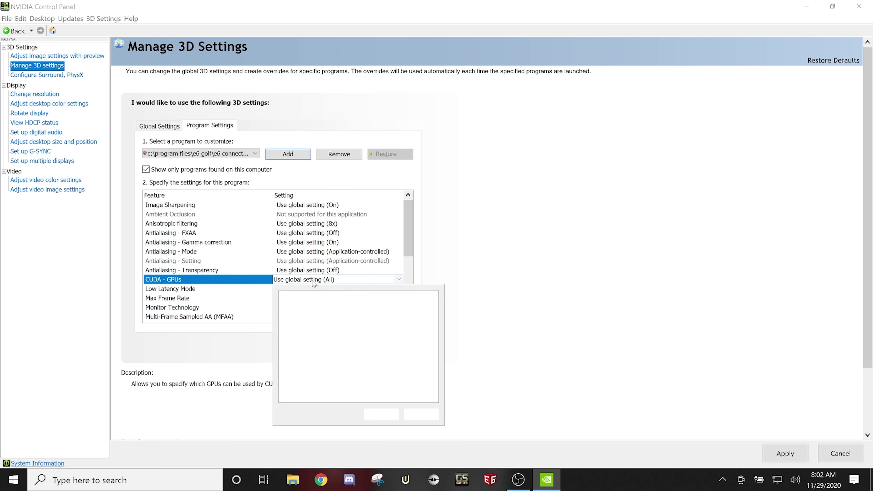
click(313, 279)
click(313, 280)
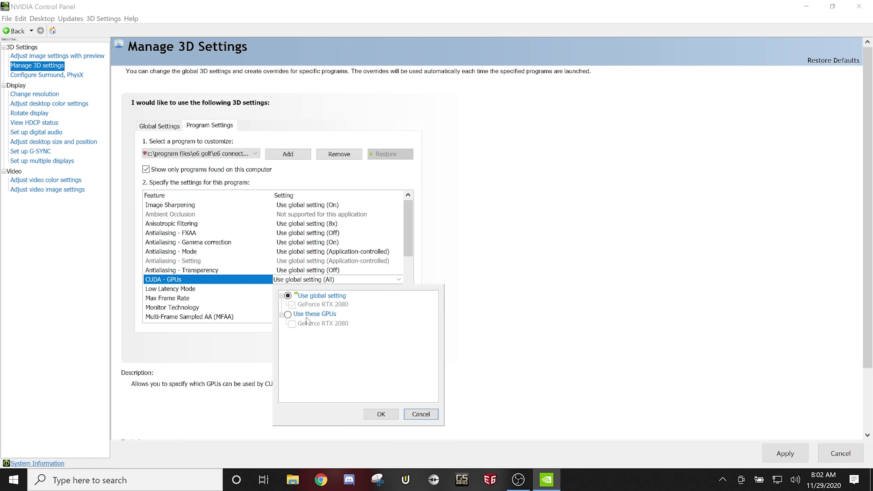
click(288, 314)
click(292, 324)
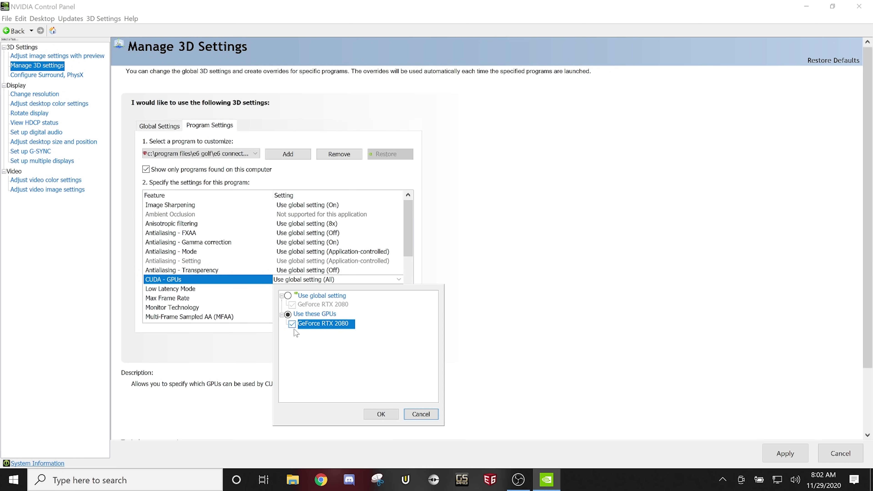
click(288, 296)
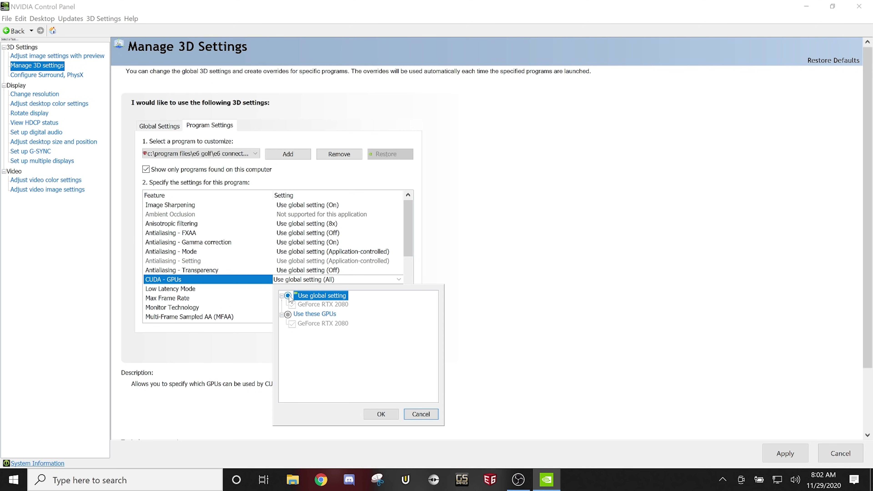
click(374, 416)
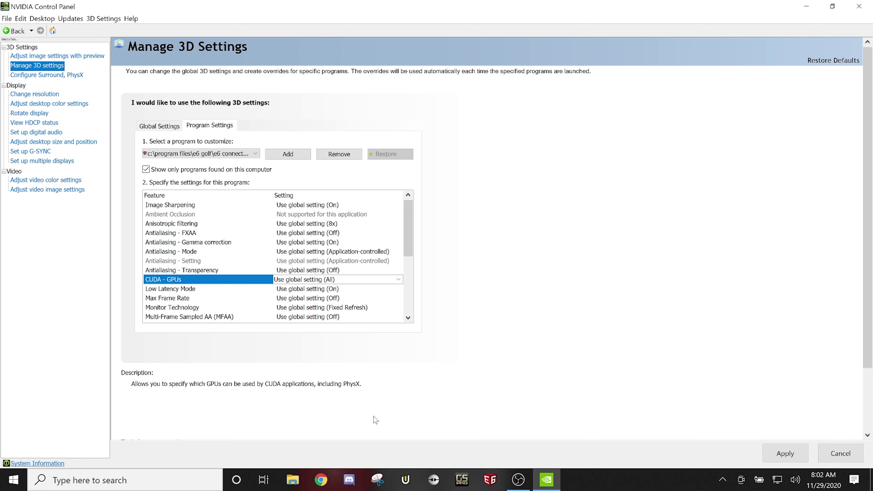
Step: Change the E6 Connect profile's Antialiasing - FXAA from the global setting to On
click(287, 242)
click(287, 241)
click(289, 242)
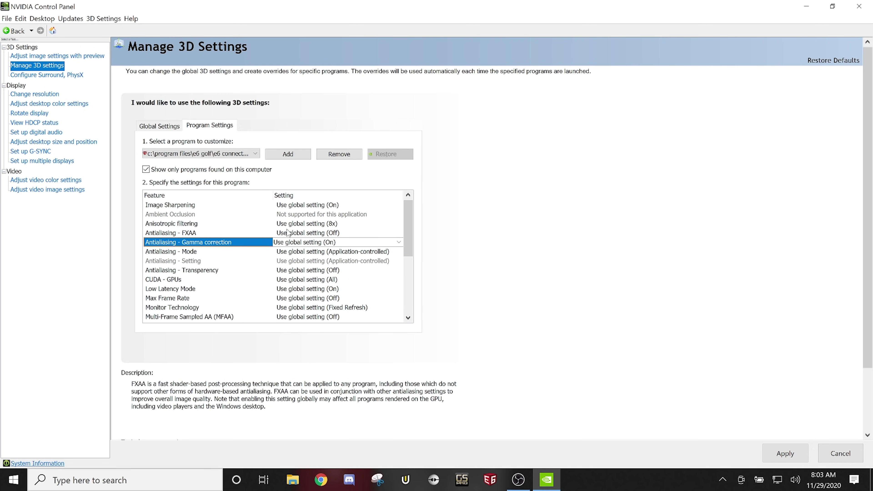
click(288, 233)
click(288, 233)
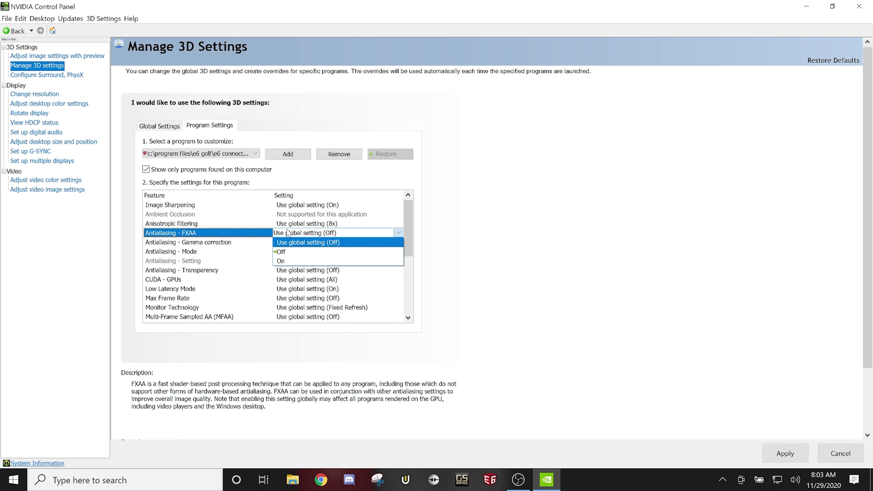
click(290, 262)
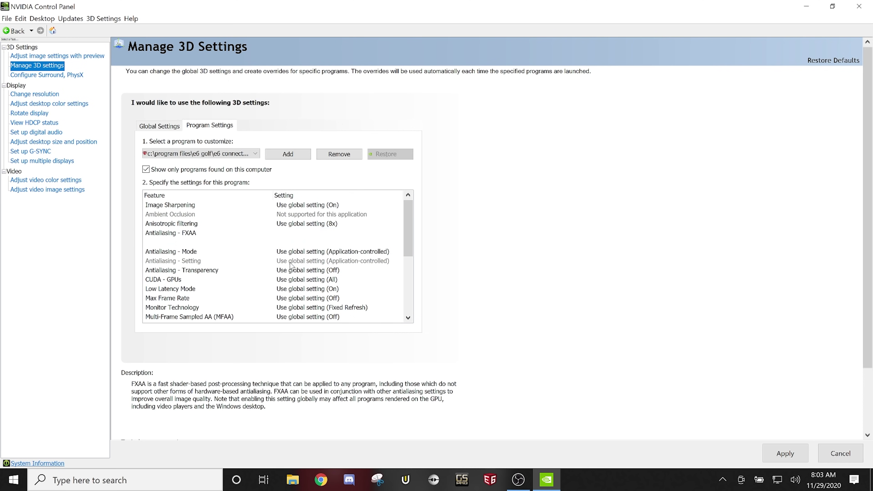
click(290, 262)
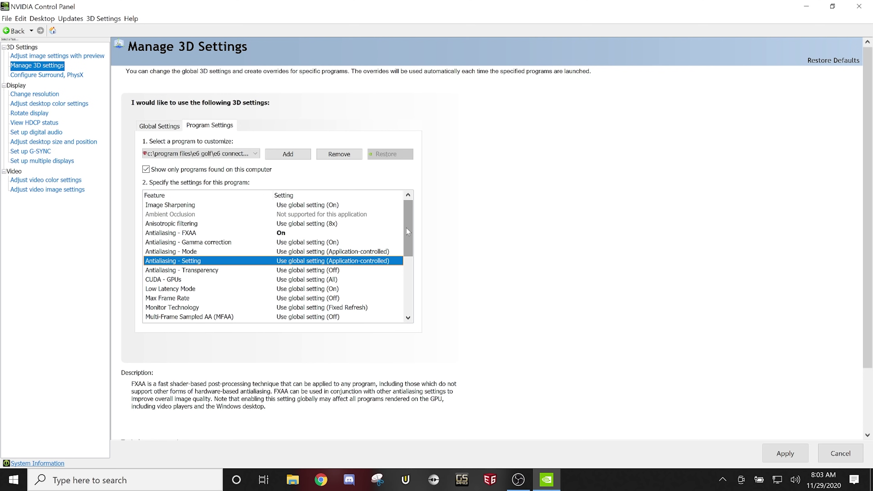
Step: Scroll the E6 Connect feature list and check the Vertical sync options without changing them
drag(407, 228, 406, 261)
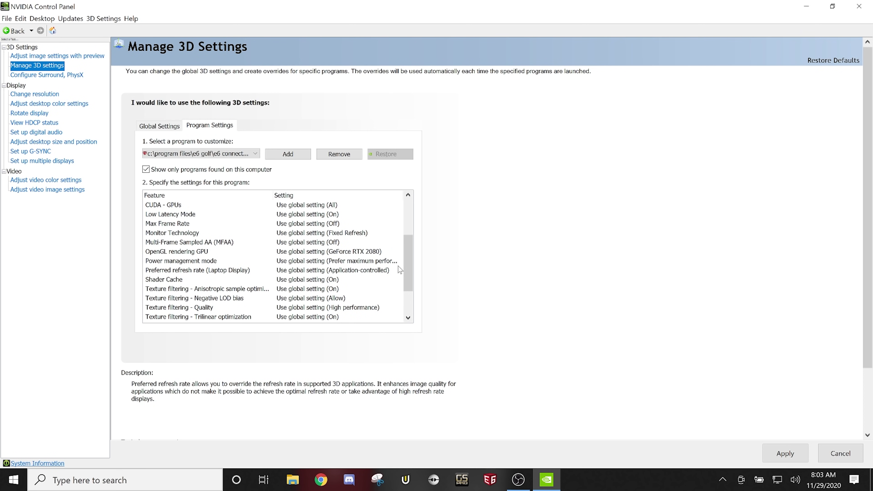
drag(404, 259, 405, 289)
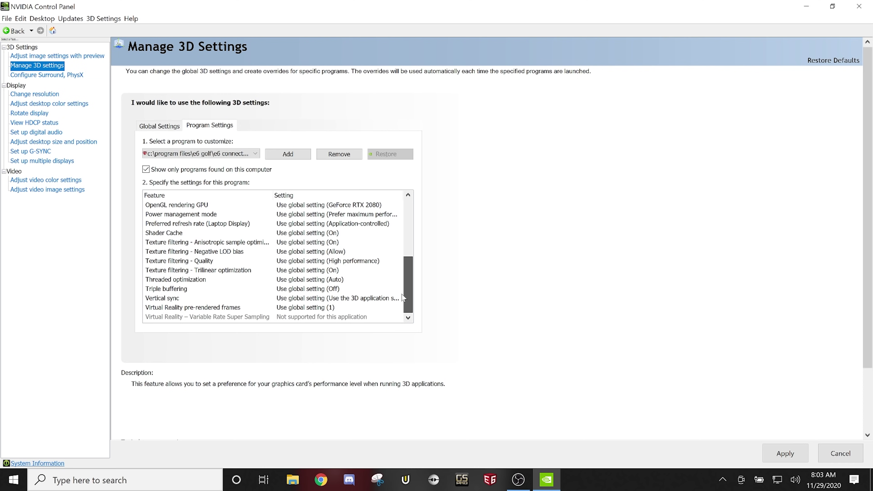
click(401, 297)
click(399, 297)
click(402, 295)
drag(408, 292, 406, 224)
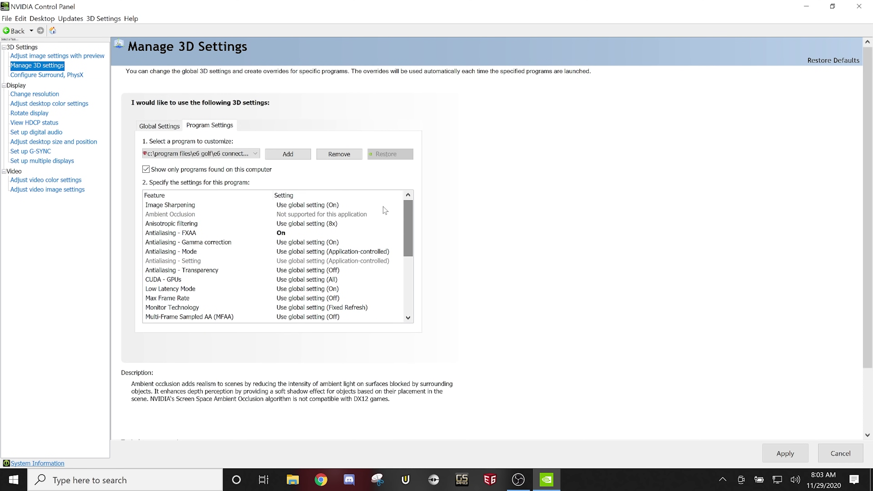
Step: Review the Global Settings list, where Antialiasing - FXAA remains Off
click(161, 128)
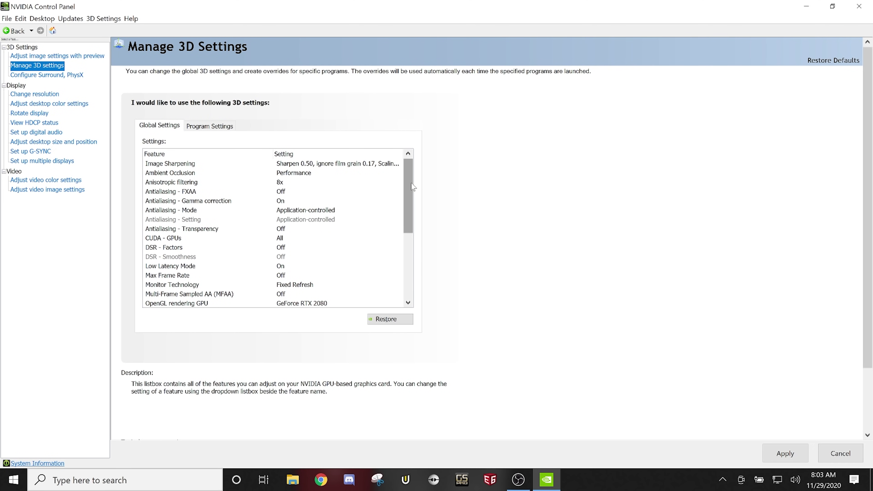
scroll(412, 187, down, 3)
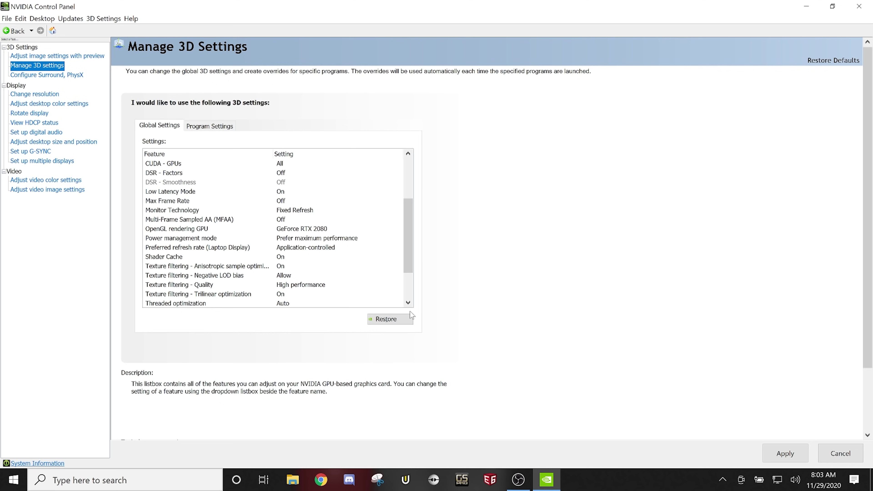
drag(408, 218, 414, 188)
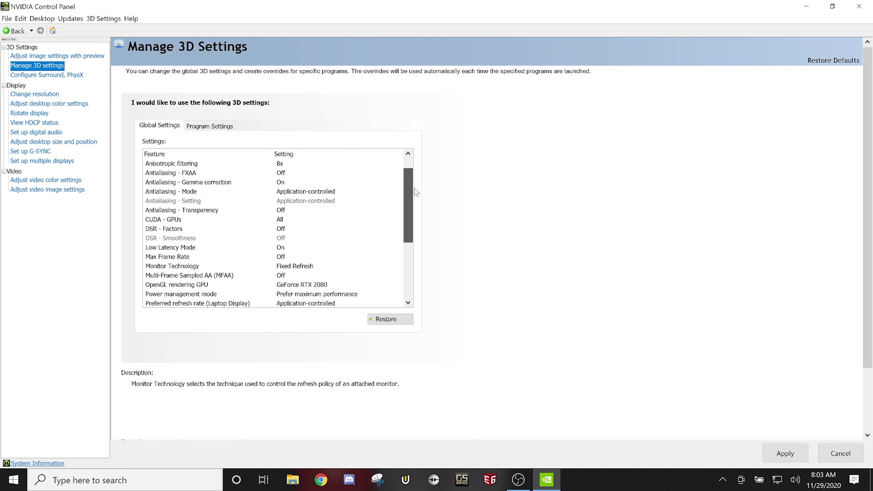
drag(417, 192, 407, 225)
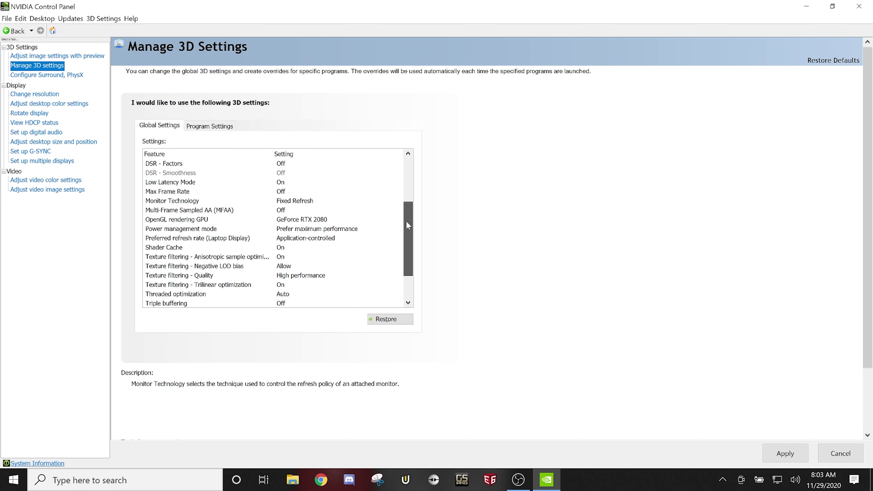
drag(407, 221, 406, 247)
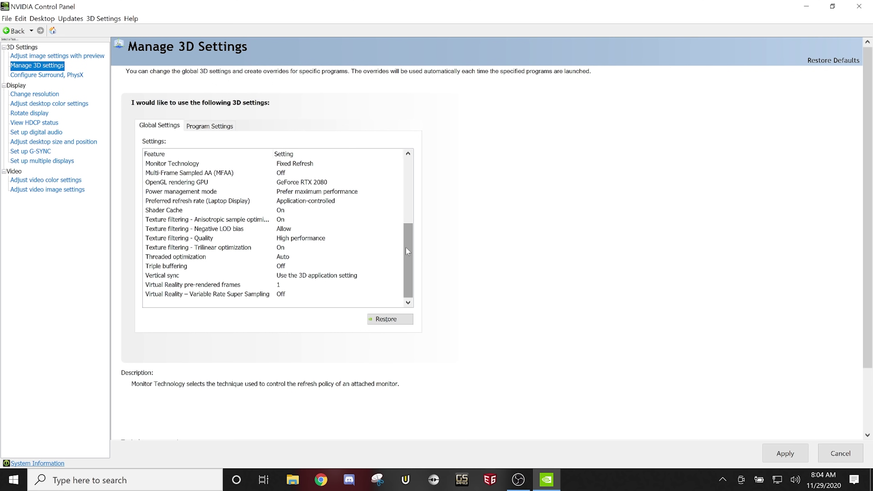
Step: Return to Program Settings and apply the changed 3D settings
click(220, 127)
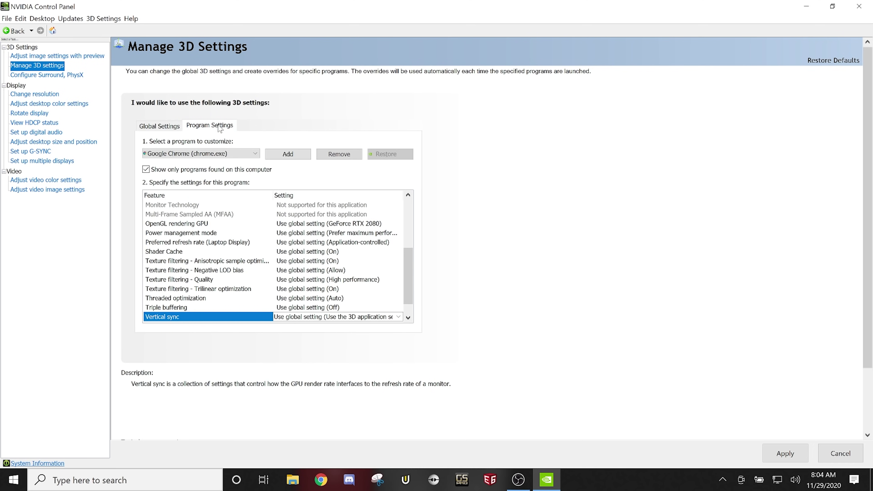
click(248, 154)
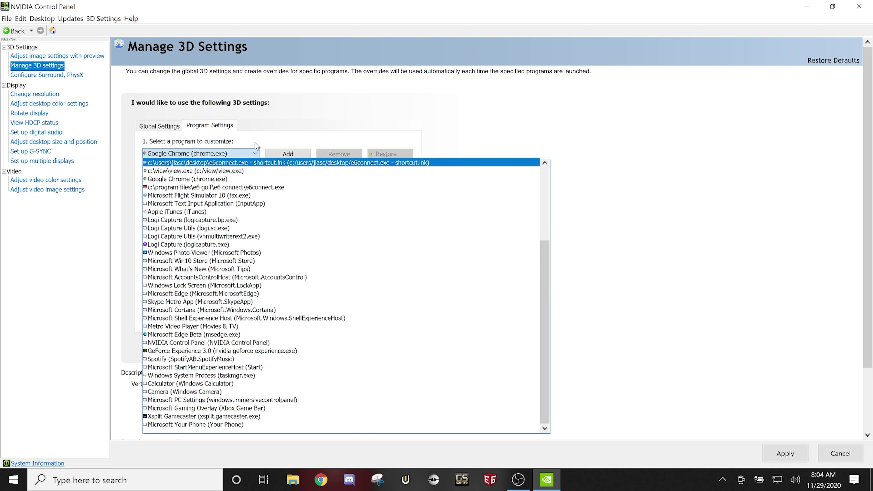
click(256, 145)
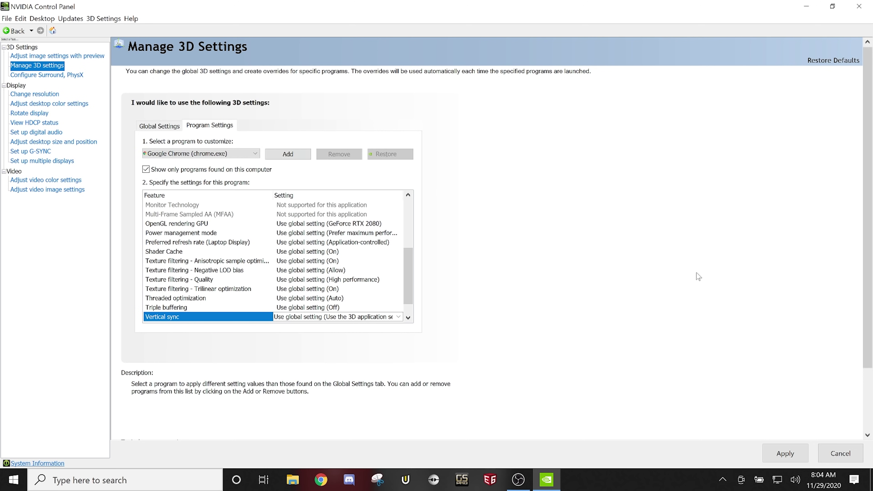
click(781, 457)
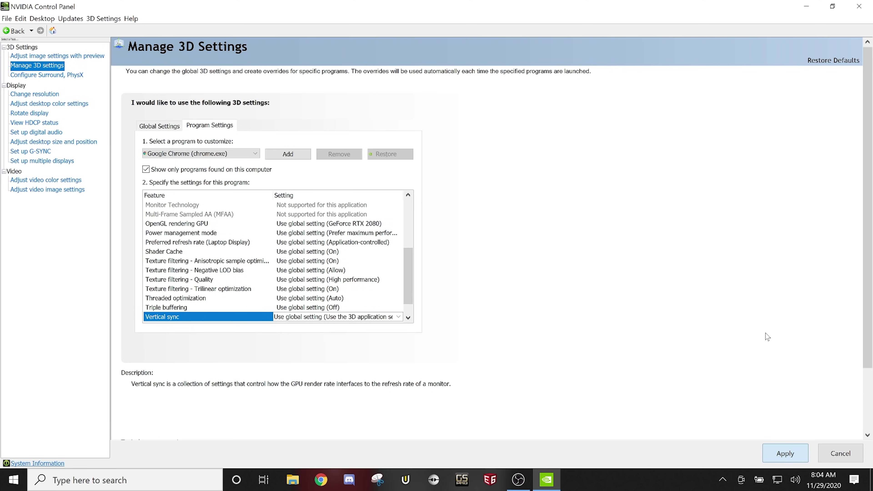
Step: Reselect the e6connect.exe profile, then close NVIDIA Control Panel
click(255, 154)
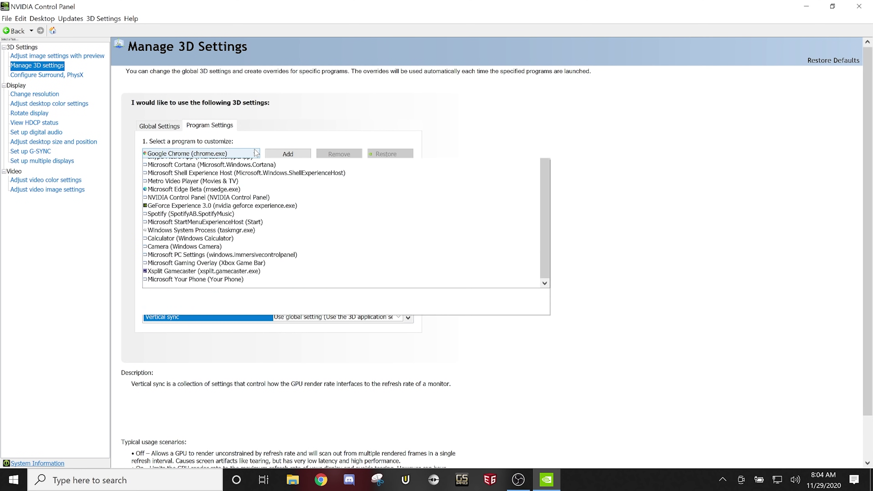
click(213, 188)
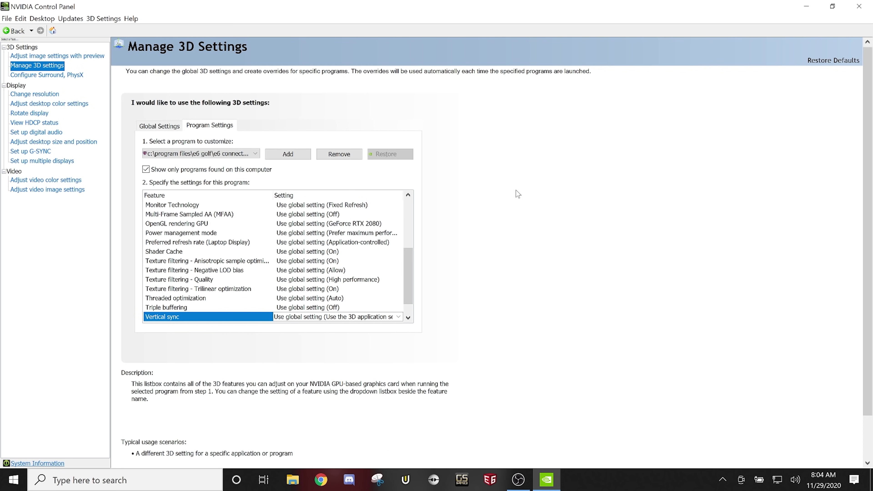
click(869, 7)
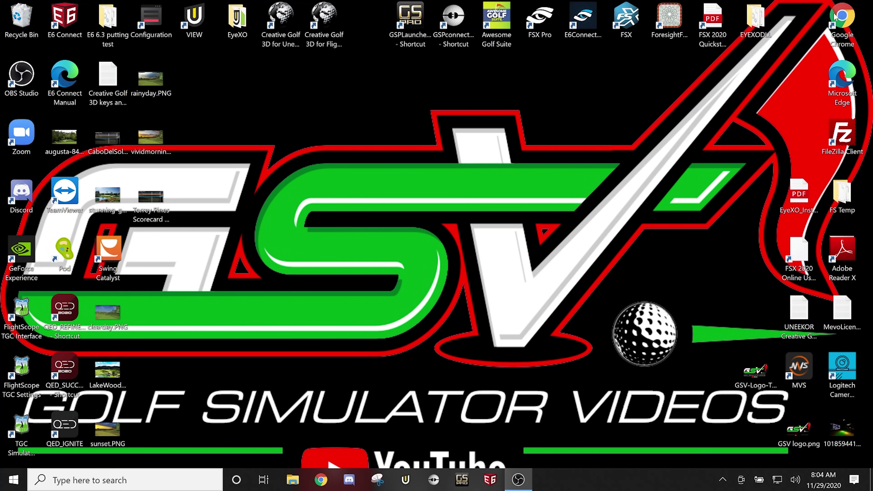
Step: Relaunch E6 Connect from its taskbar icon
click(492, 479)
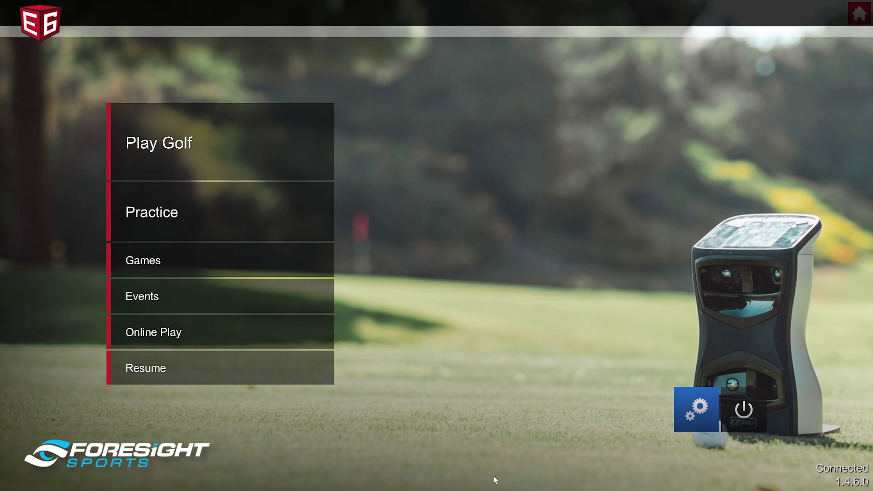
Step: Go to E6 Connect's video settings under Settings > System Config
click(693, 413)
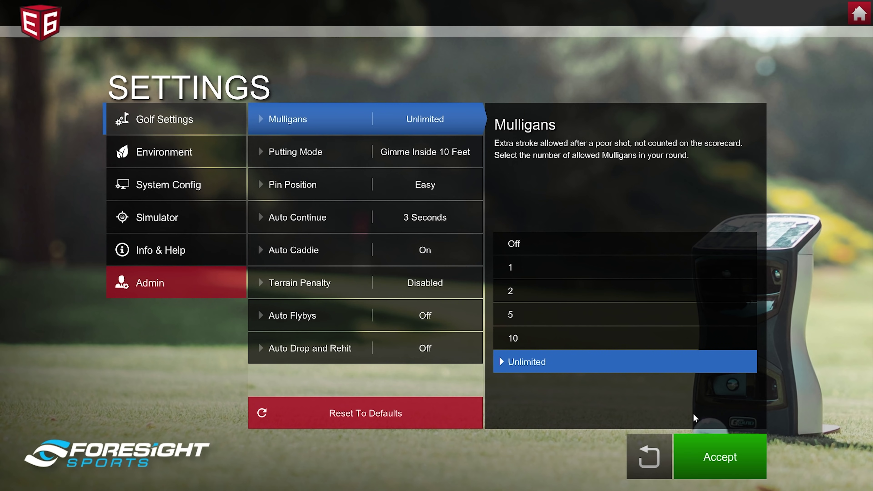
click(180, 214)
click(186, 185)
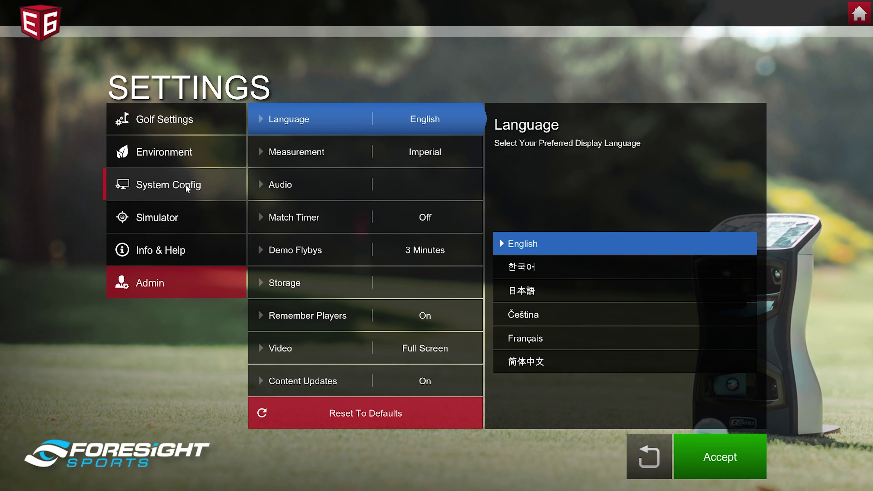
click(310, 350)
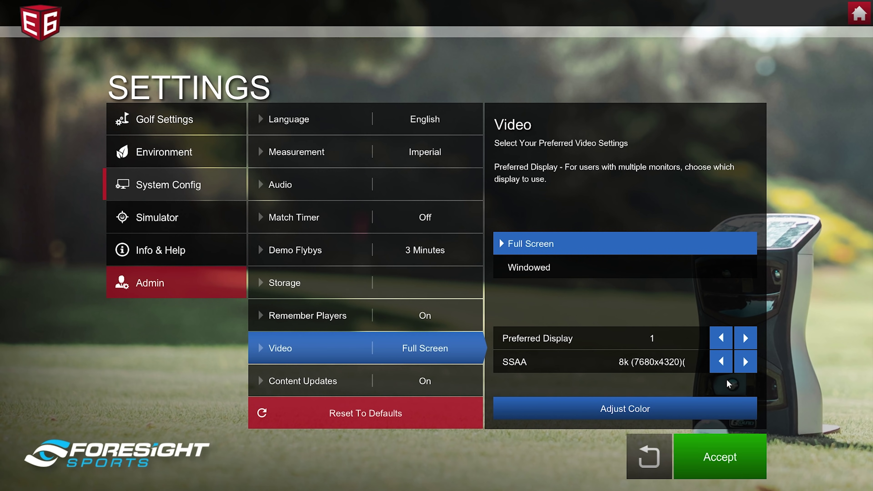
Step: Check the Adjust Color options, then accept the Full Screen, Display 1, SSAA 8k video settings
click(658, 411)
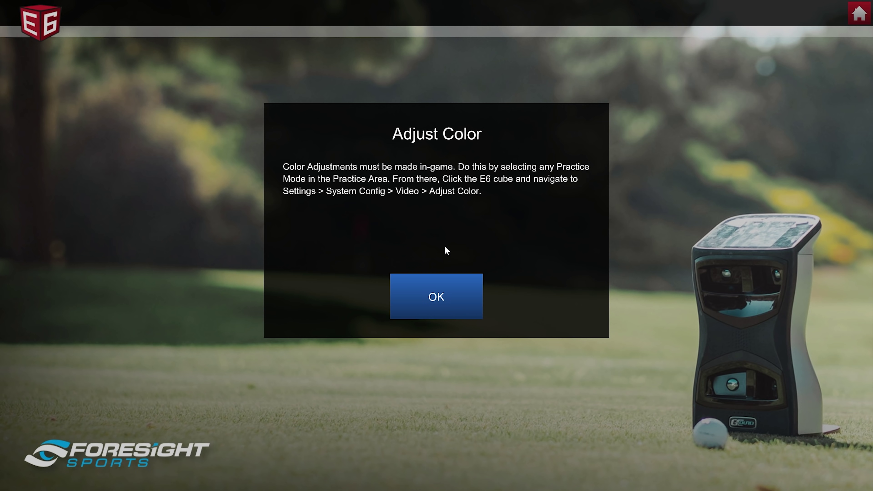
click(443, 298)
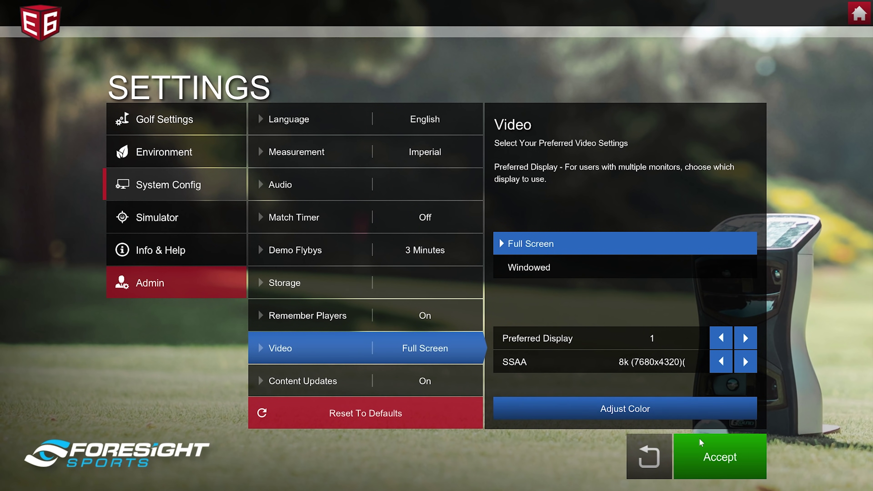
click(706, 457)
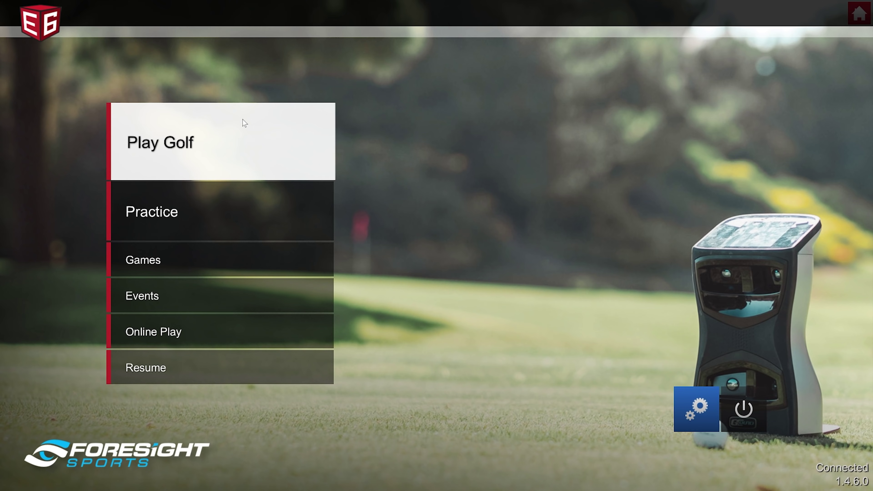
Step: Set up a Stroke Play round for the saved player at Cabo del Sol - Ocean Course and tee off
click(245, 122)
click(208, 202)
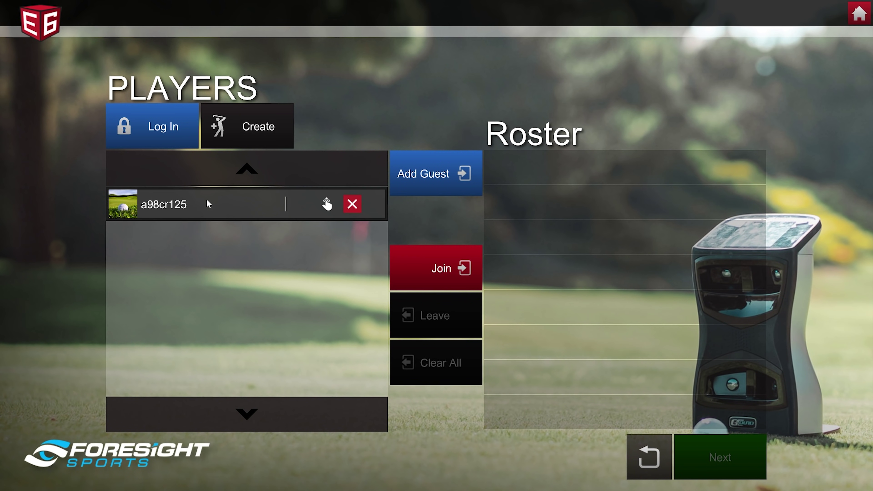
click(410, 260)
click(695, 459)
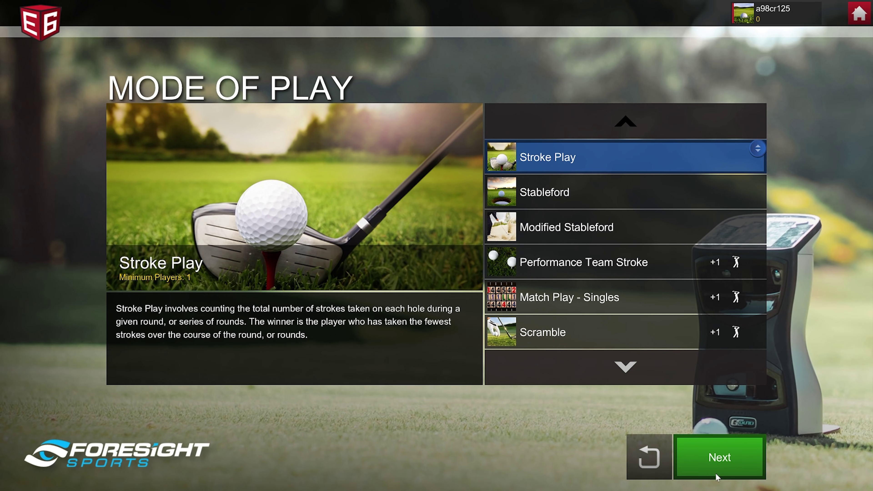
click(715, 471)
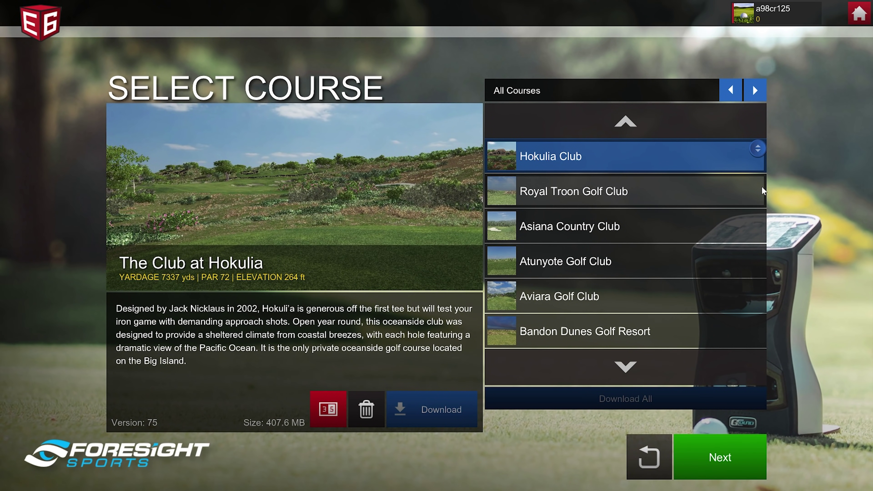
click(758, 97)
scroll(635, 150, down, 3)
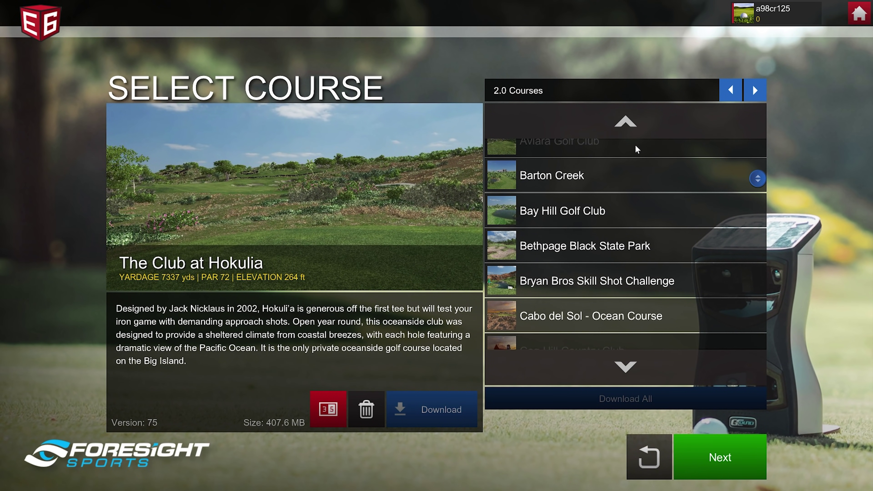
click(636, 315)
click(728, 458)
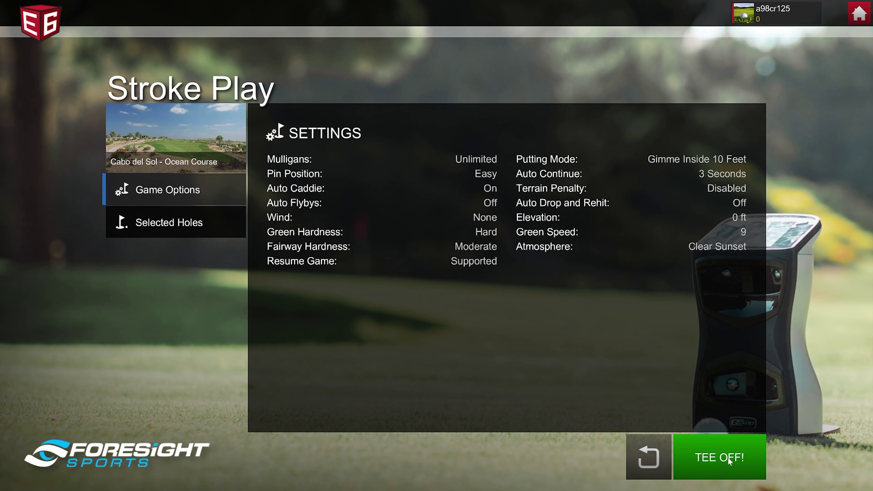
click(728, 458)
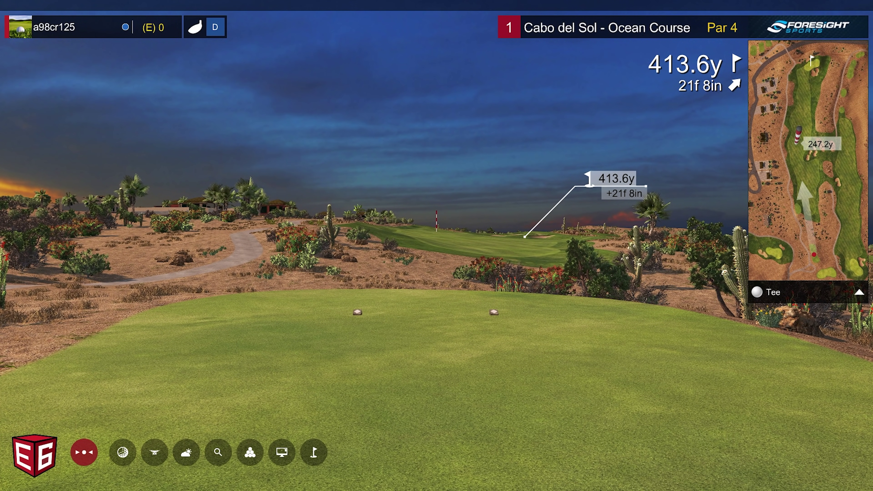
Step: Pause the round and go to the System Config video settings
key(Escape)
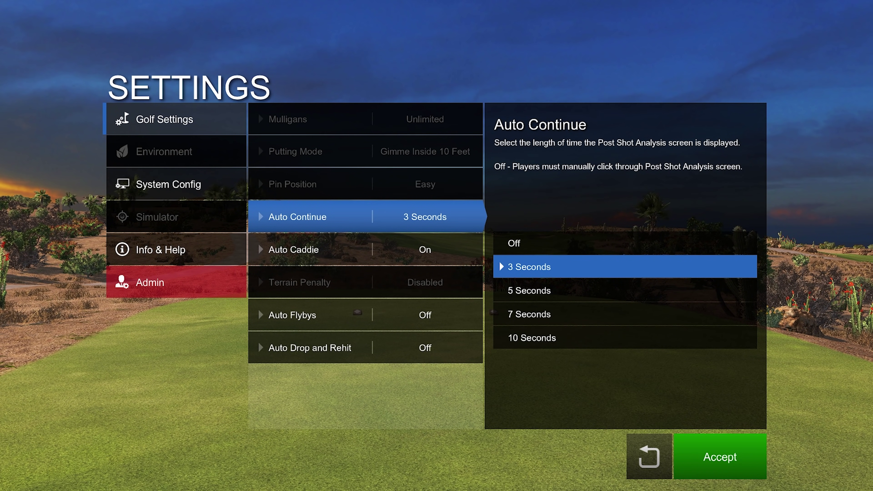
click(169, 184)
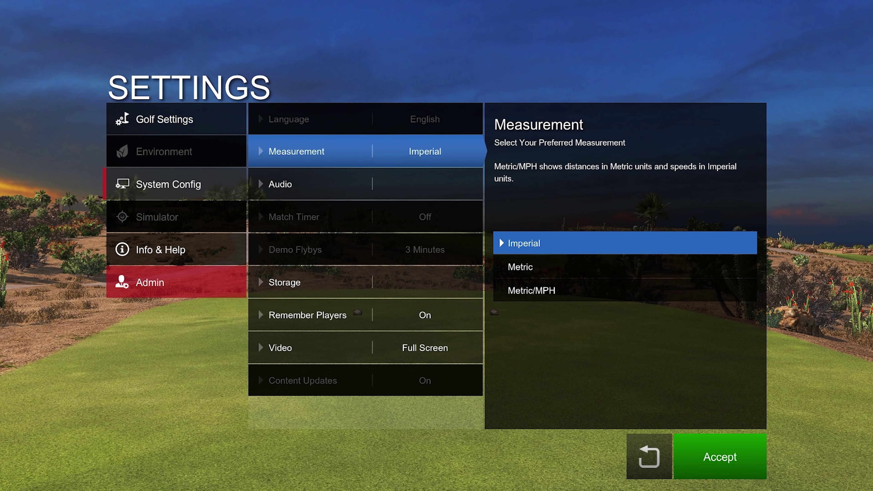
click(280, 348)
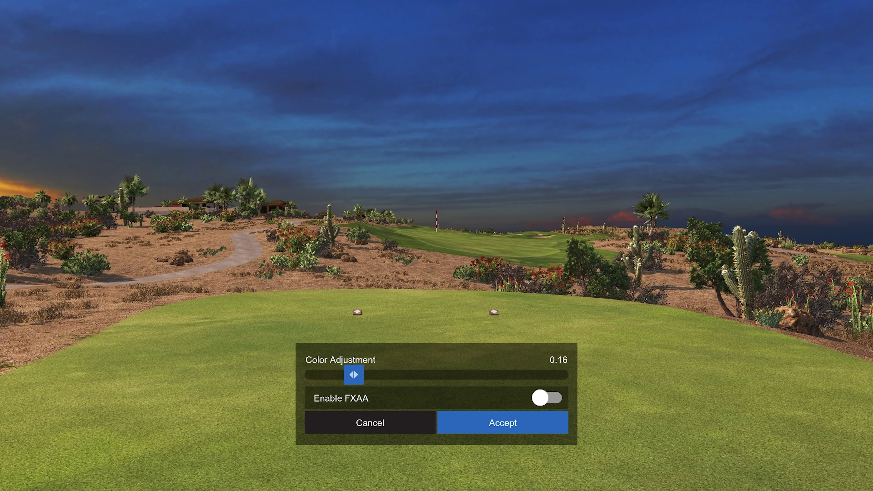
Step: Enable FXAA and nudge the Color Adjustment slider around 0.00
key(Return)
key(Up)
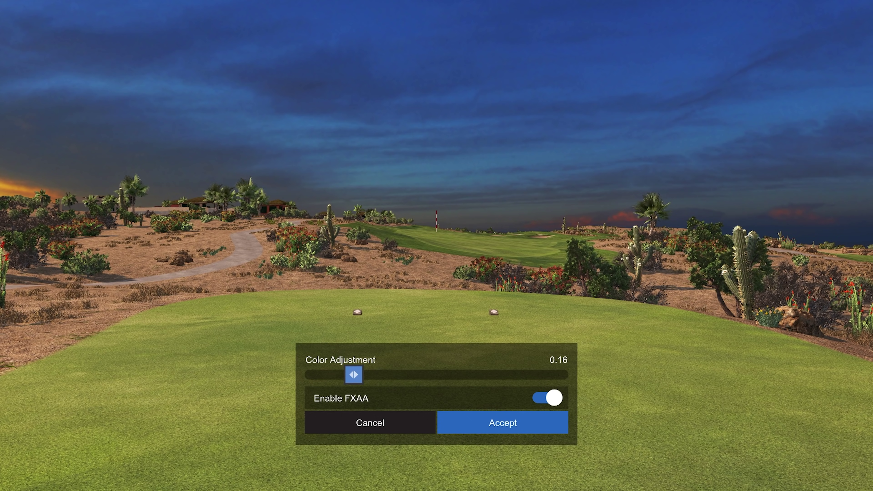
key(Right)
key(Right)
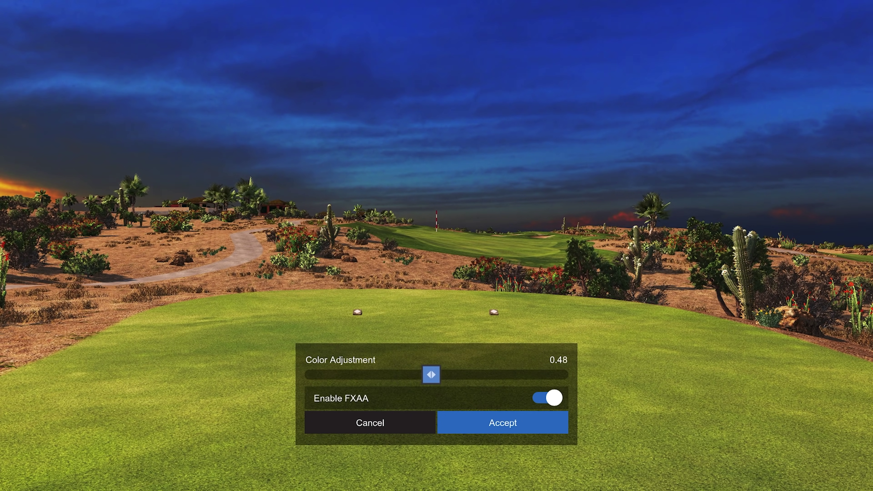
key(Right)
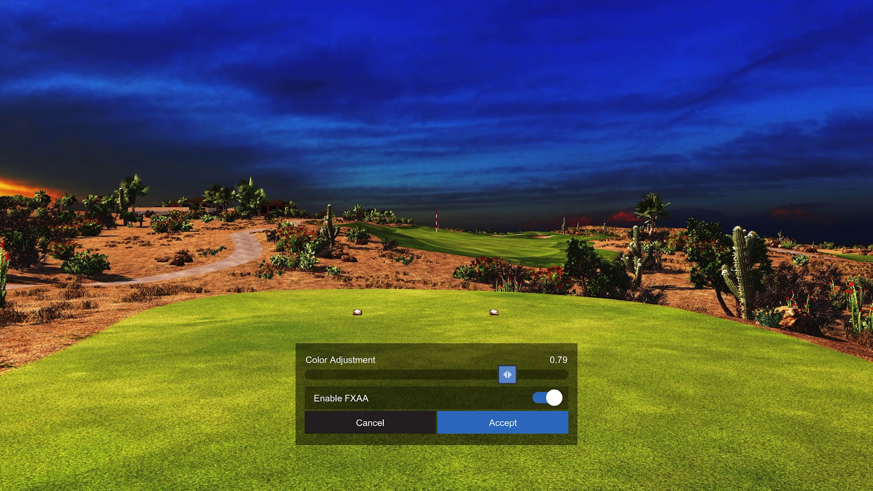
key(Left)
key(Left)
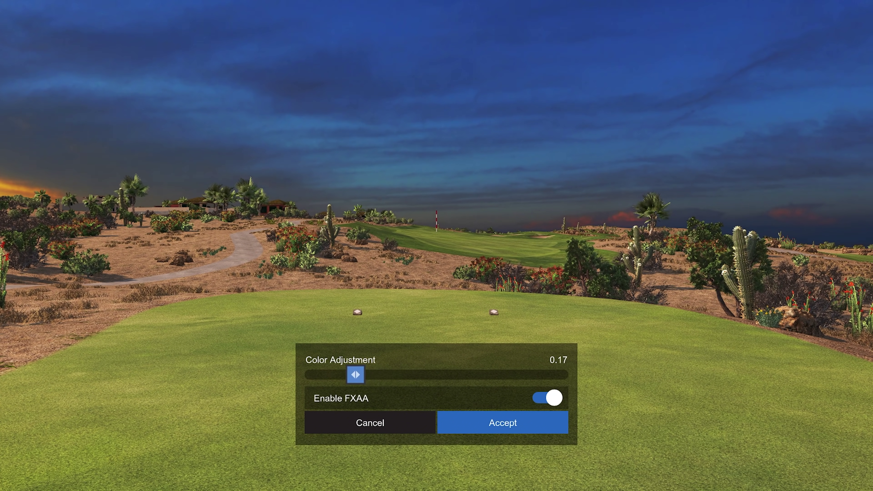
key(Right)
key(Left)
key(Right)
key(Right)
key(Left)
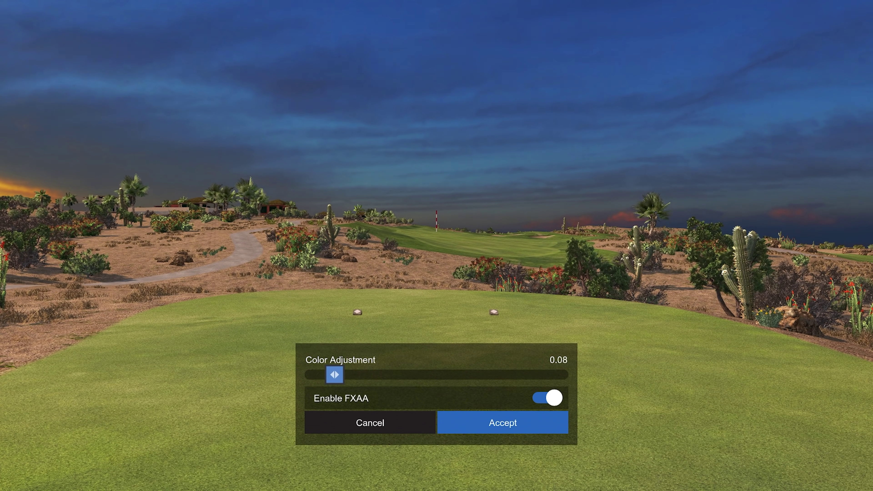
Step: Sweep Color Adjustment up toward 0.79, then settle it at 0.16
key(Right)
key(Left)
key(Right)
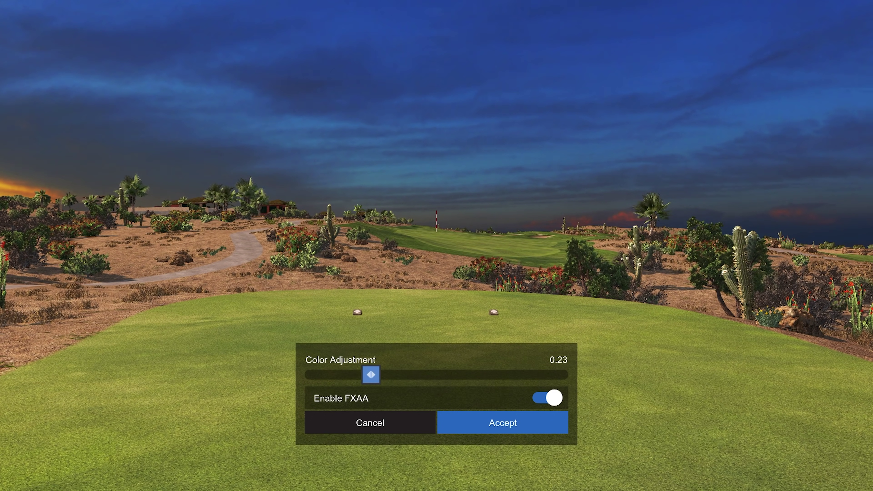
key(Right)
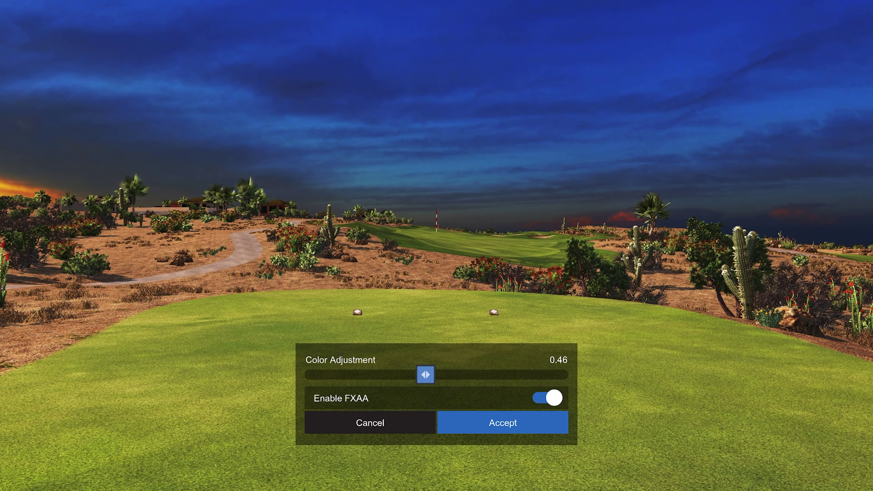
key(Left)
key(Right)
key(Left)
key(Right)
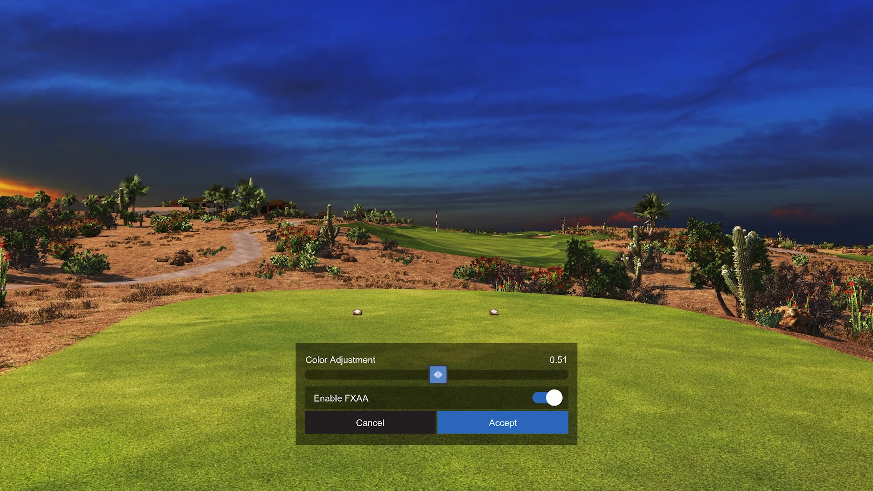
key(Right)
key(Left)
key(Left)
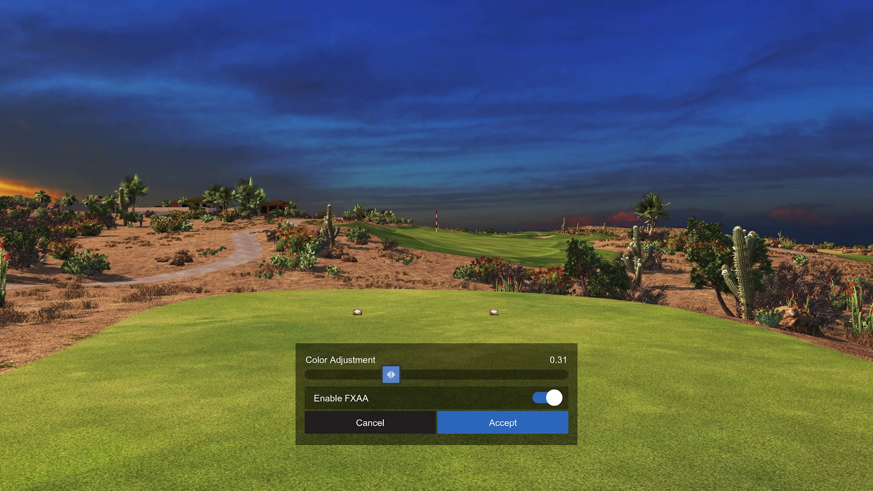
key(Left)
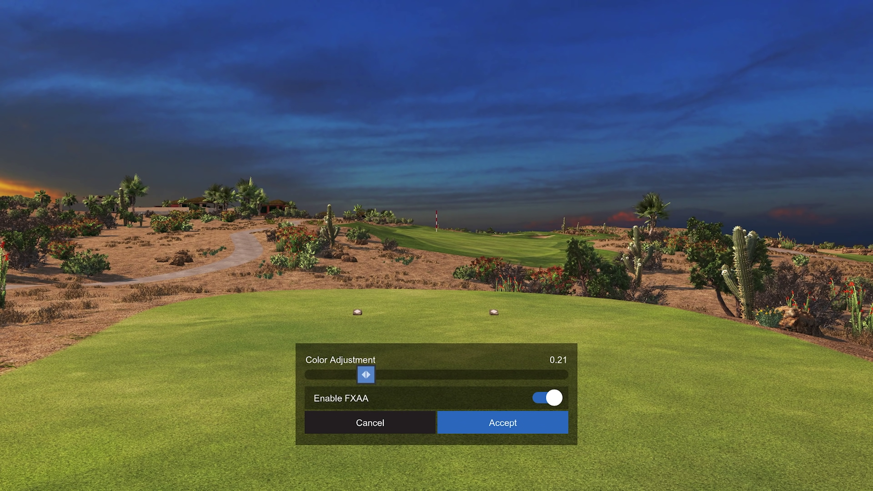
key(Left)
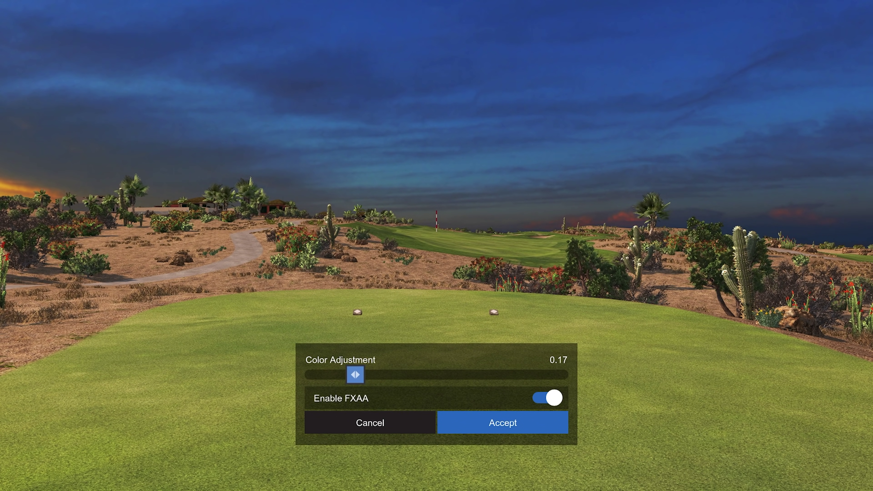
key(Left)
key(Right)
key(Left)
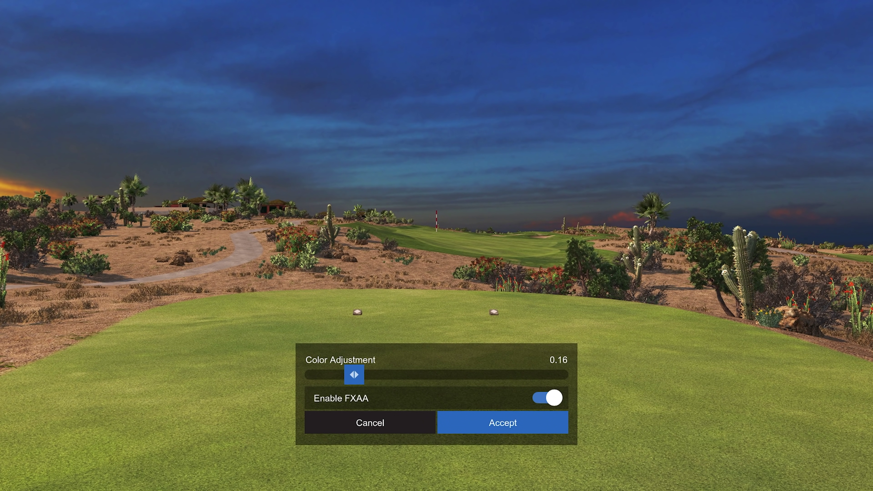
Step: Accept the FXAA and colour settings and resume the Cabo del Sol round
key(Return)
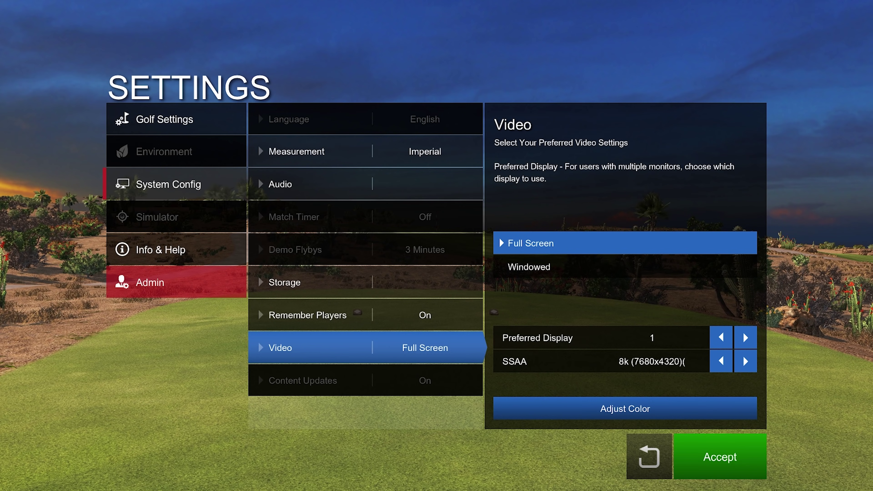
key(Escape)
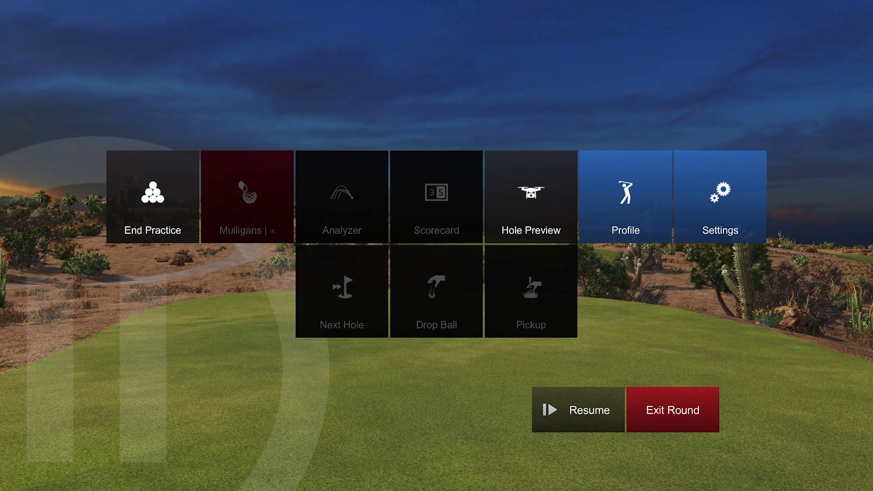
key(Escape)
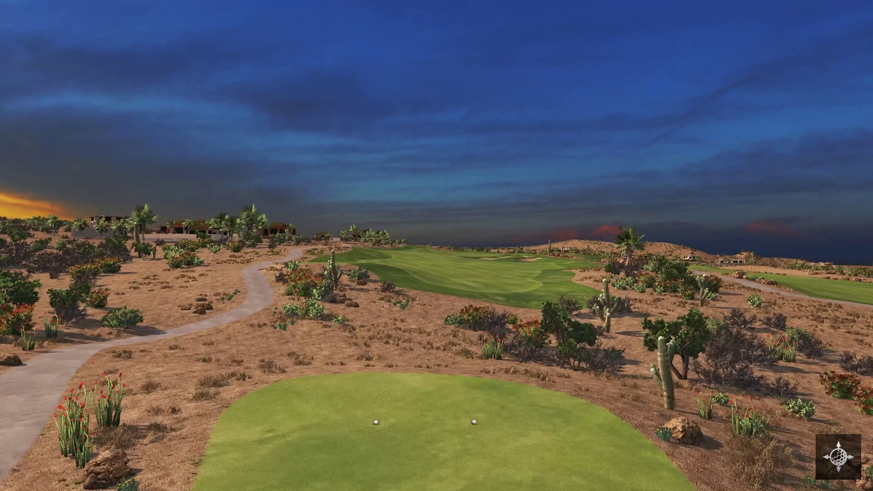